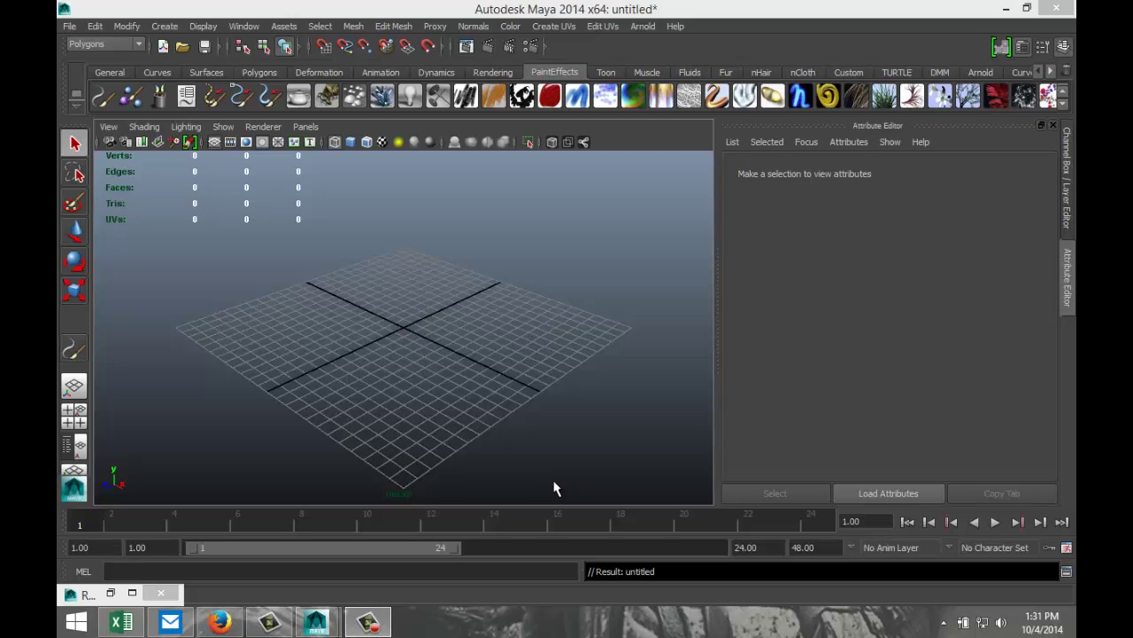
# - Load the Grass Clump brush from the PaintEffects shelf, keeping the Polygons menu set
pyautogui.click(727, 74)
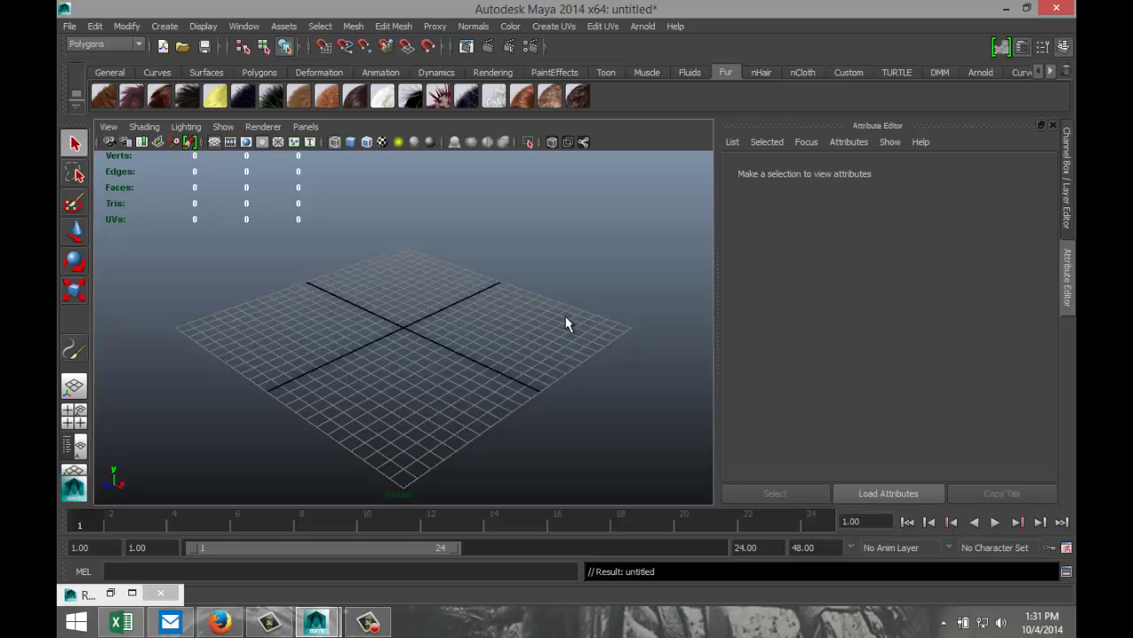
pyautogui.click(137, 43)
pyautogui.click(109, 69)
pyautogui.click(558, 73)
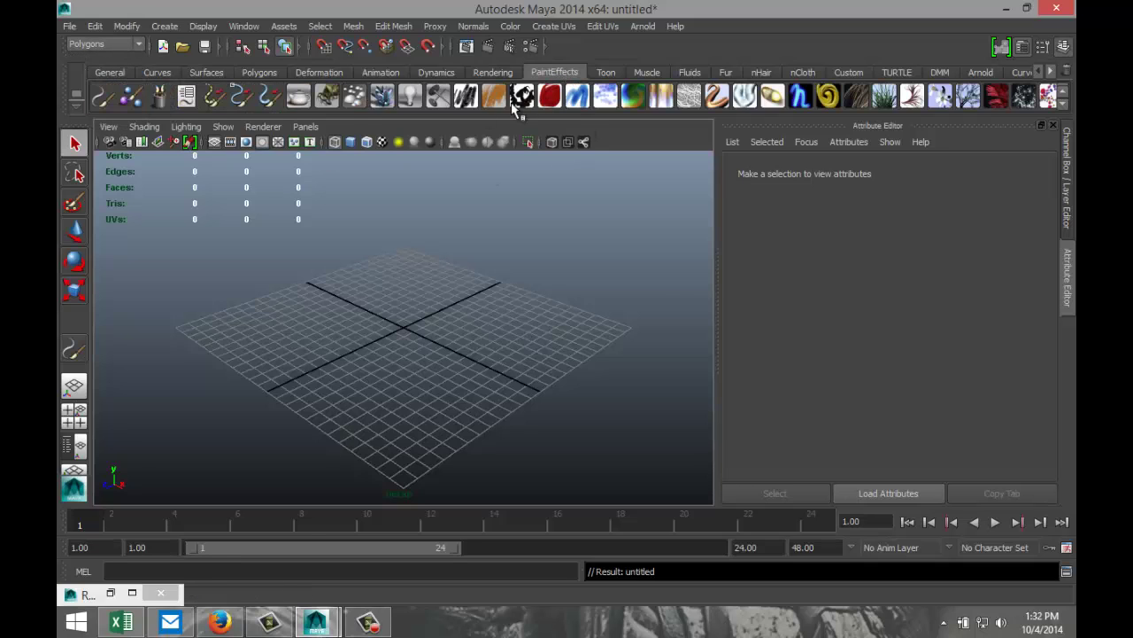
pyautogui.click(886, 100)
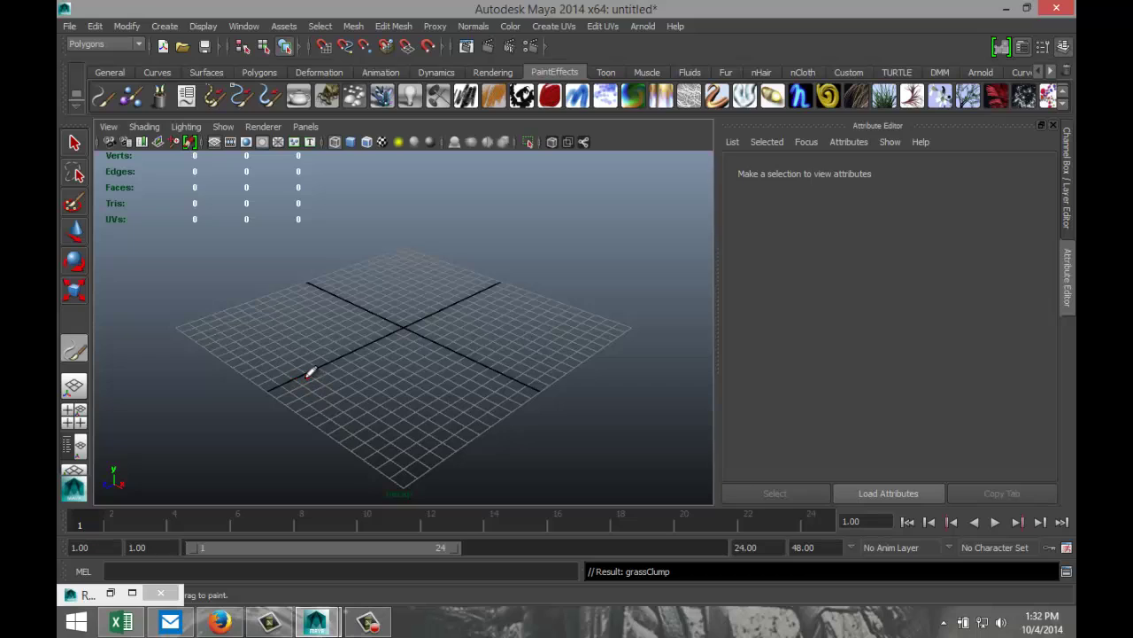
# - Paint a diagonal grass clump stroke across the grid and zoom in to inspect it
pyautogui.moveTo(303, 372); pyautogui.dragTo(450, 309)
pyautogui.scroll(5, 383, 438)
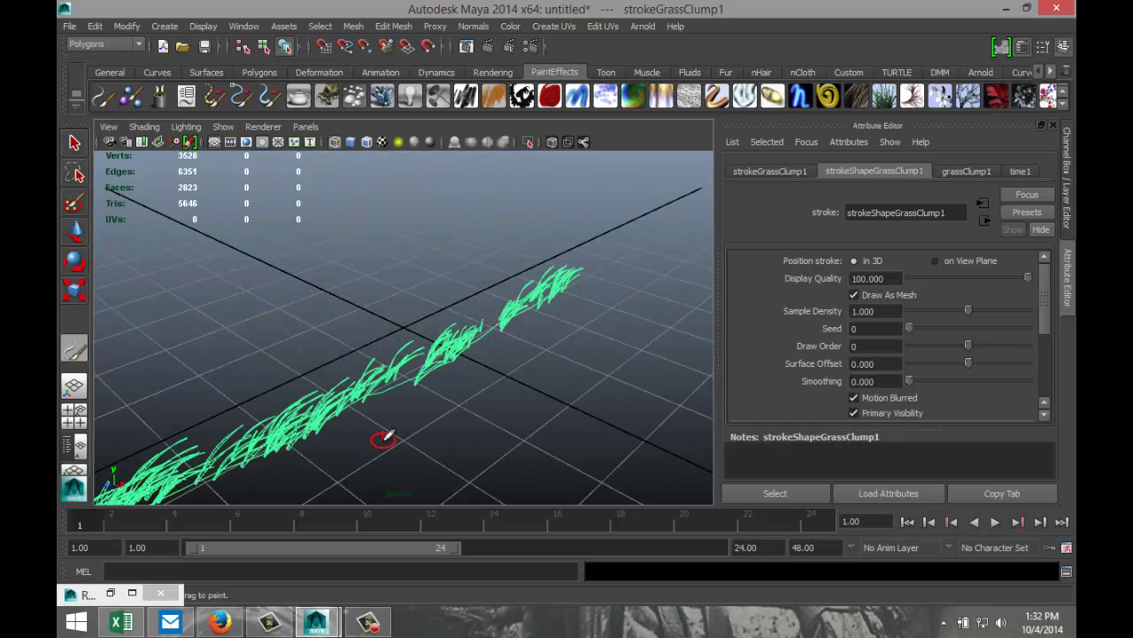
pyautogui.scroll(3, 381, 436)
pyautogui.scroll(5, 347, 425)
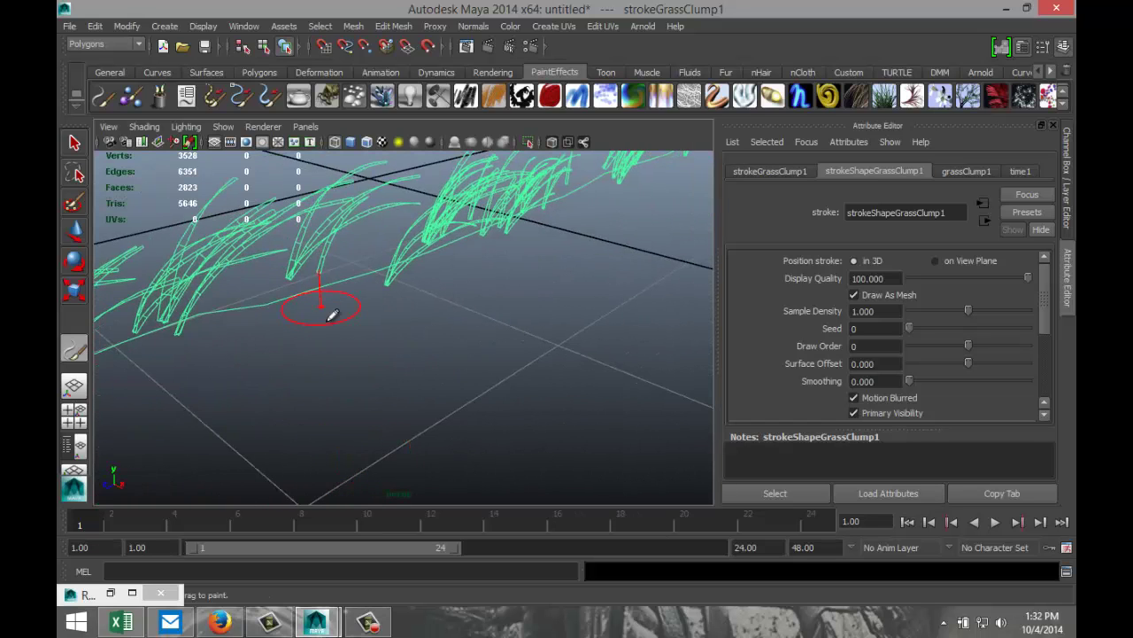
pyautogui.scroll(5, 354, 324)
pyautogui.scroll(-4, 372, 354)
pyautogui.scroll(1, 425, 416)
pyautogui.scroll(-4, 451, 408)
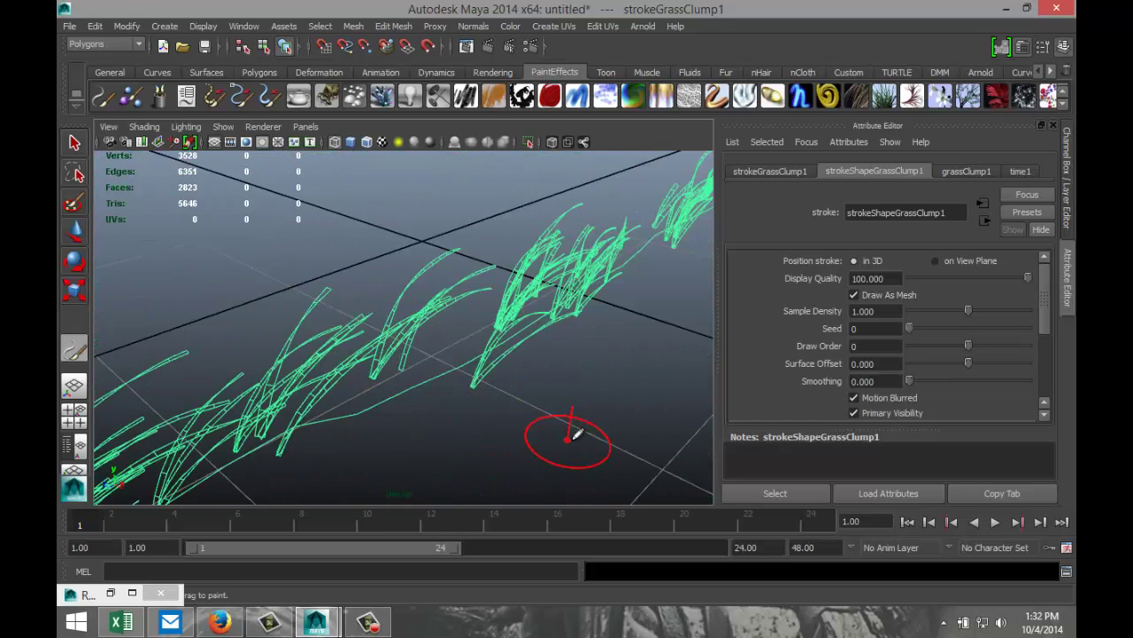
# - Render a 960 x 540 Maya Software test frame of the grass, then close the preview
pyautogui.click(531, 47)
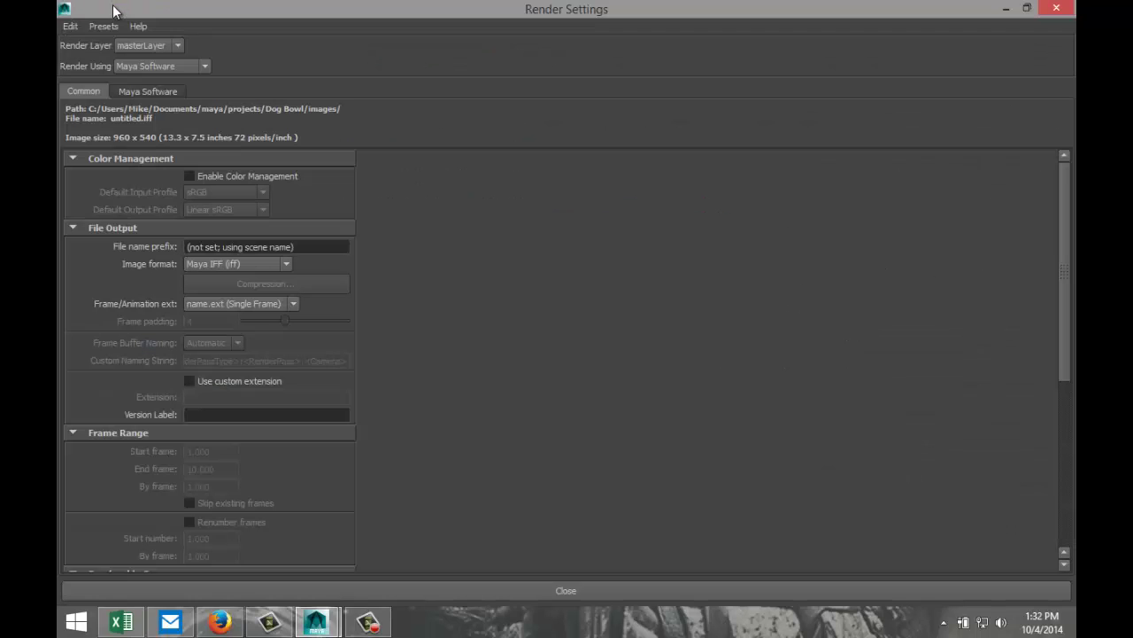
pyautogui.click(1006, 9)
pyautogui.click(492, 51)
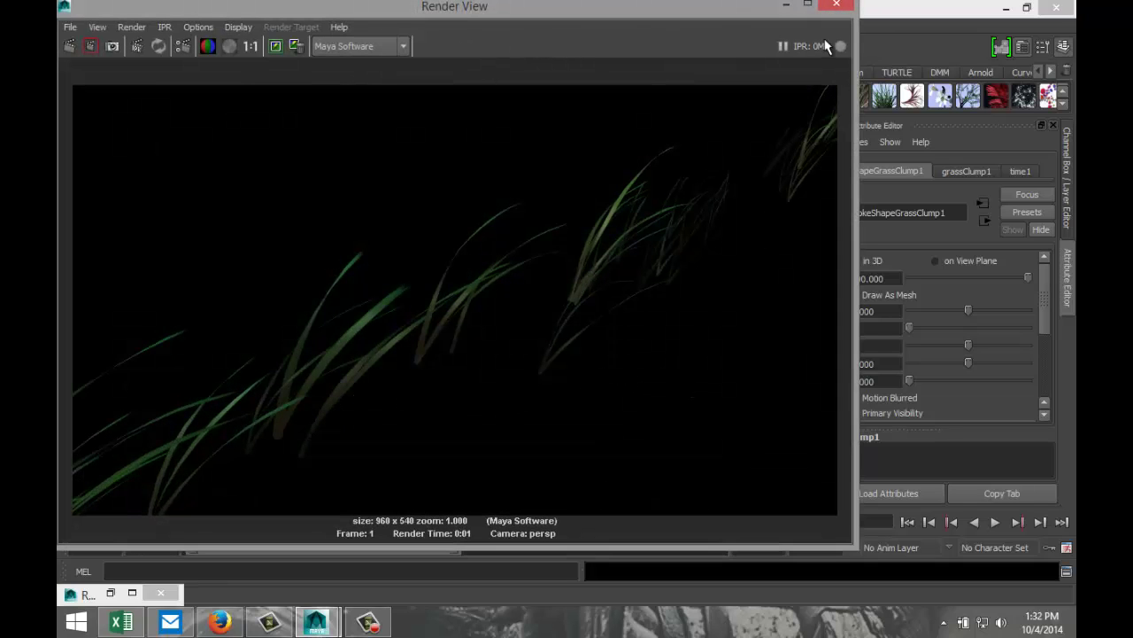
pyautogui.click(836, 5)
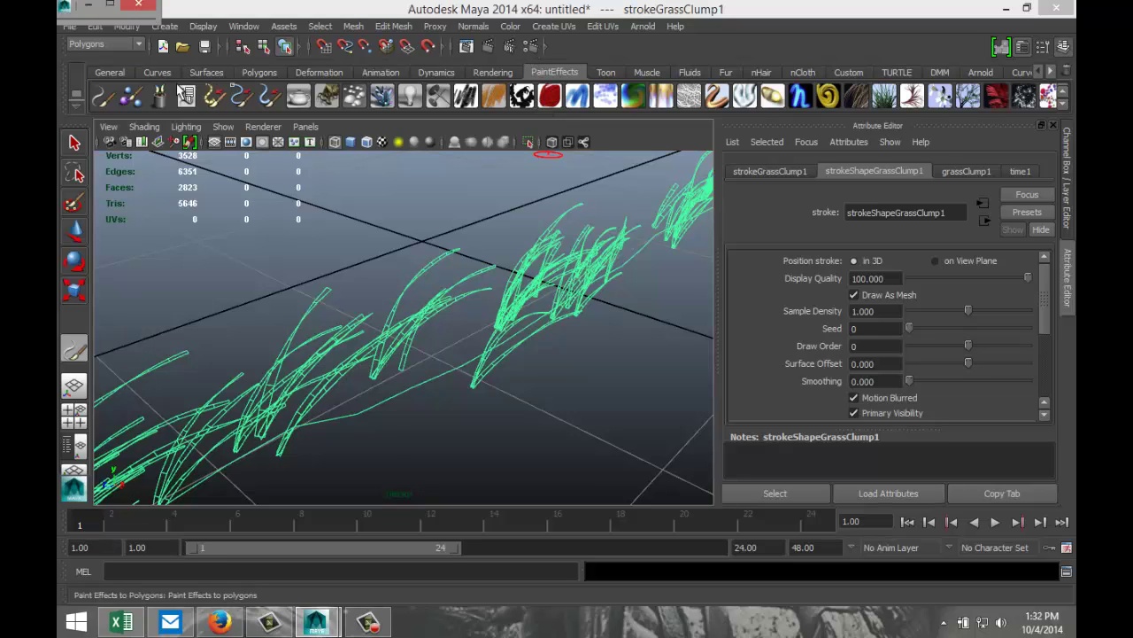
# - Switch Render Using to mental ray and render a test frame, which comes out black
pyautogui.click(108, 7)
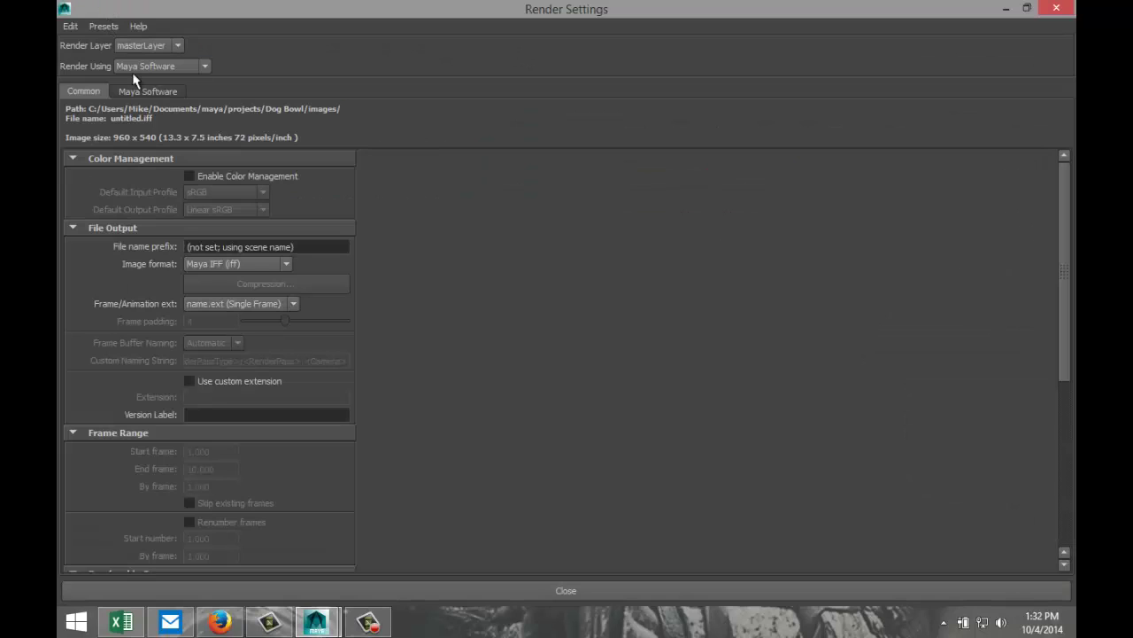
pyautogui.click(206, 69)
pyautogui.click(181, 122)
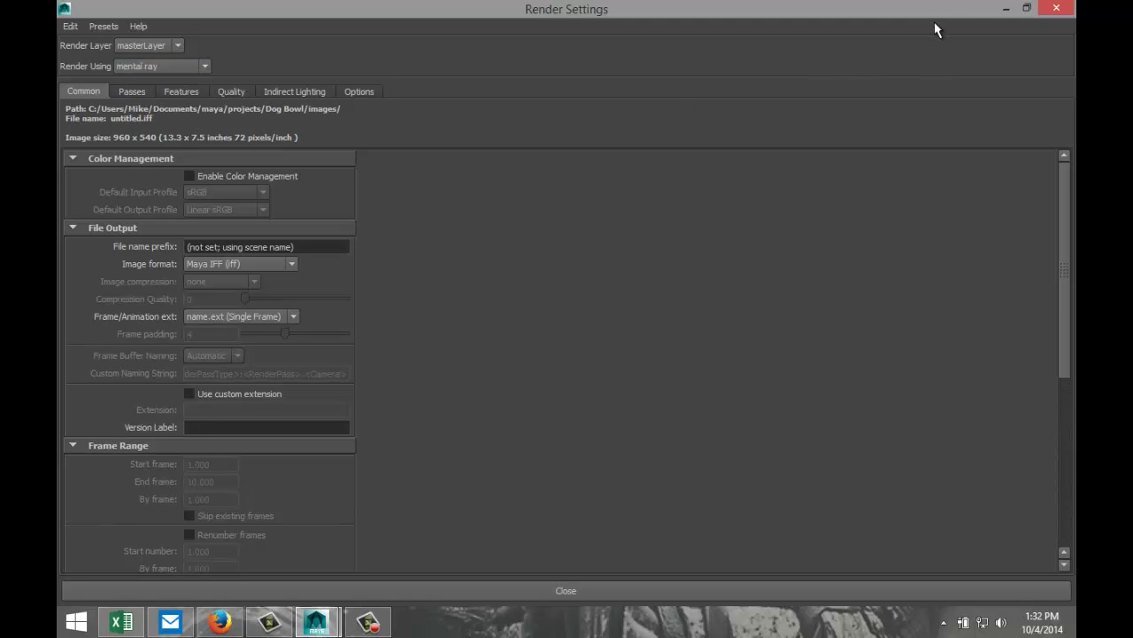
pyautogui.click(1006, 7)
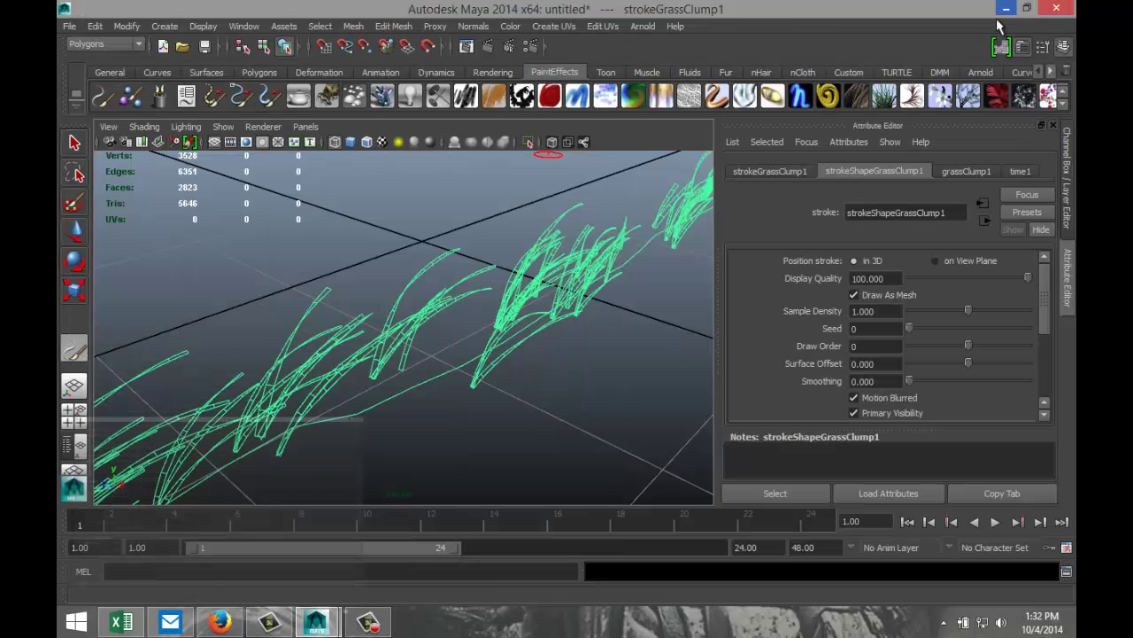
pyautogui.click(487, 46)
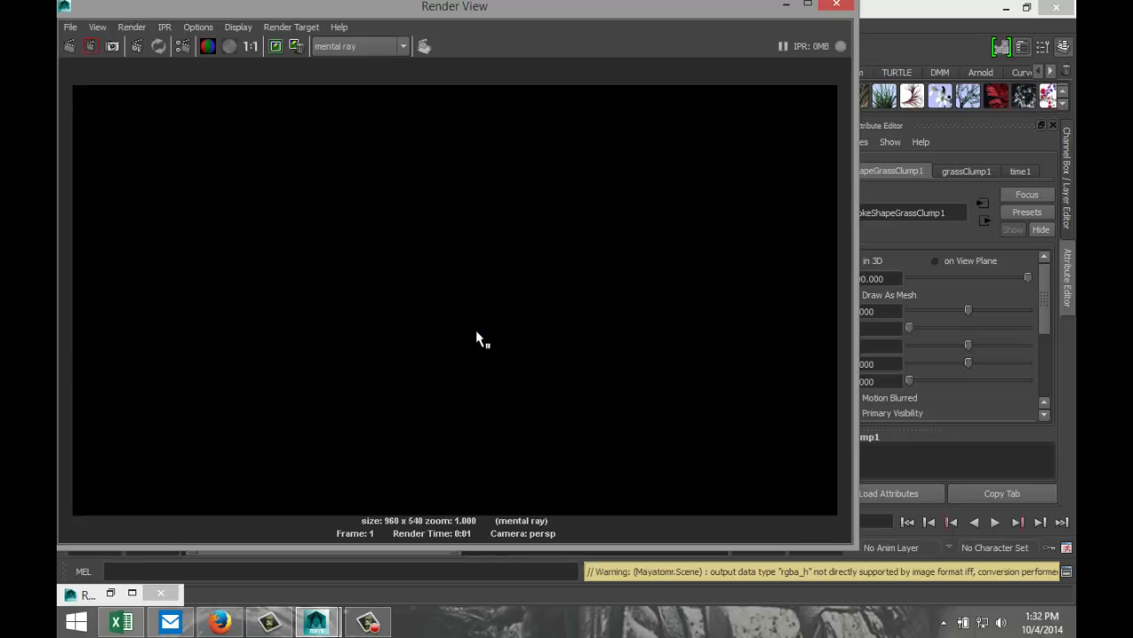
pyautogui.click(786, 6)
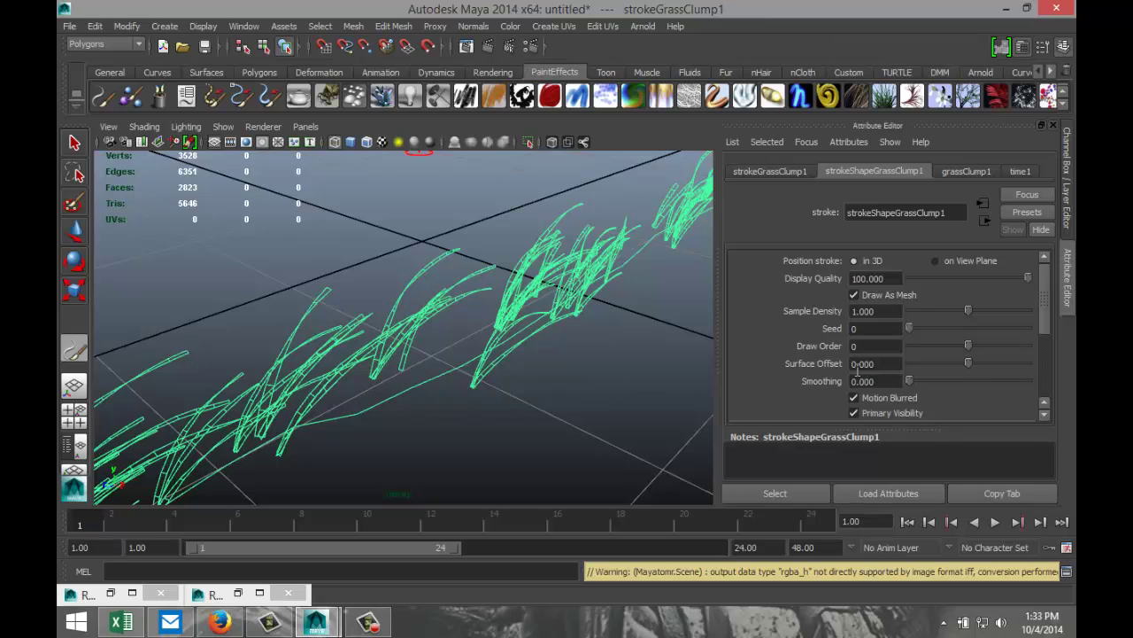
# - In the grassClump1 attributes, keep Brush Type as Paint and set Global Scale to 1.141
pyautogui.click(972, 171)
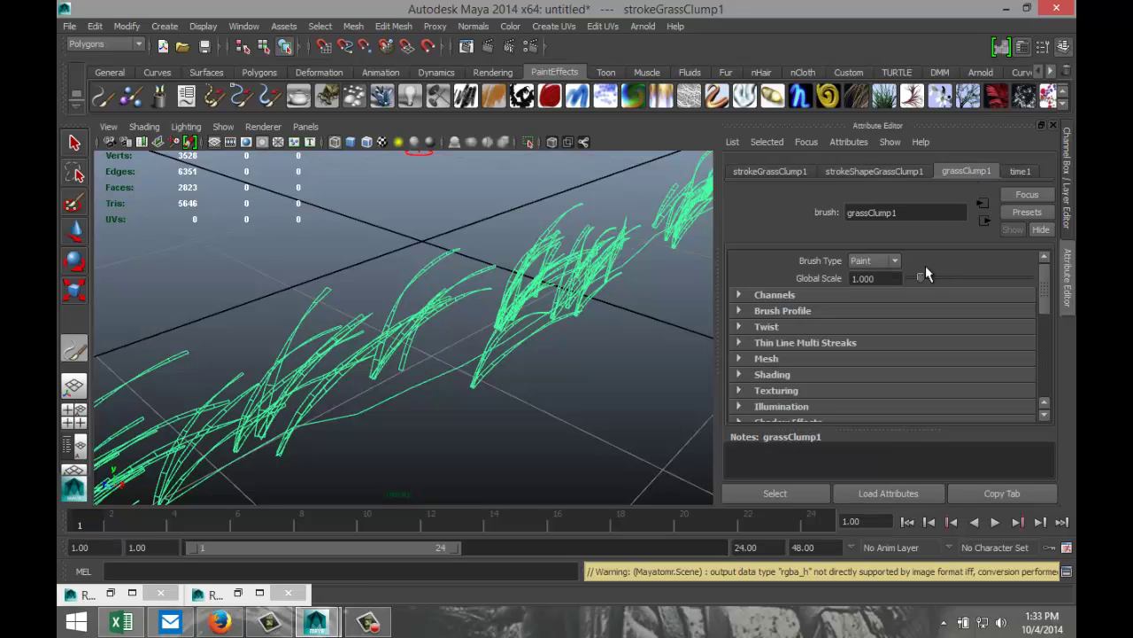
pyautogui.click(896, 262)
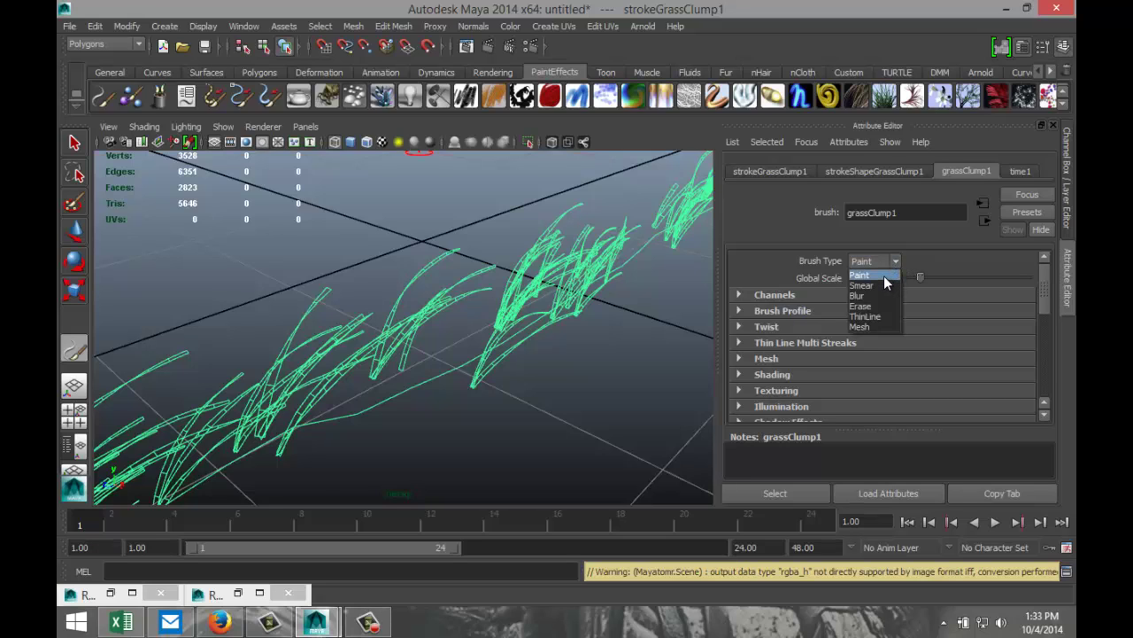
pyautogui.click(940, 257)
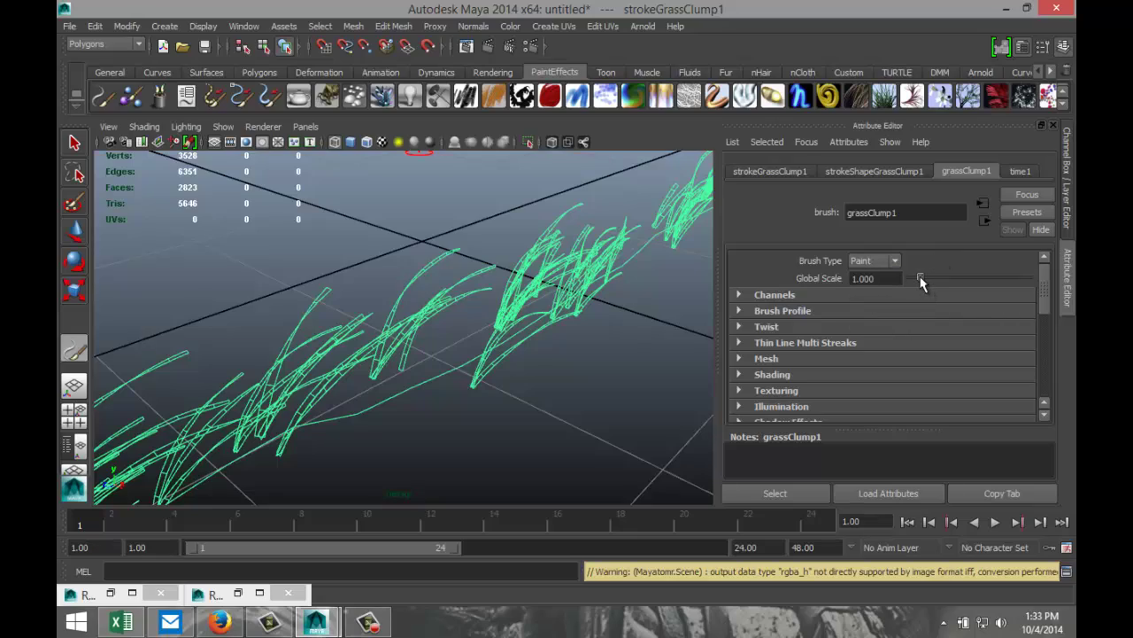
pyautogui.moveTo(920, 277)
pyautogui.mouseDown()
pyautogui.moveTo(952, 277)
pyautogui.moveTo(921, 288)
pyautogui.mouseUp()
pyautogui.scroll(-4, 463, 339)
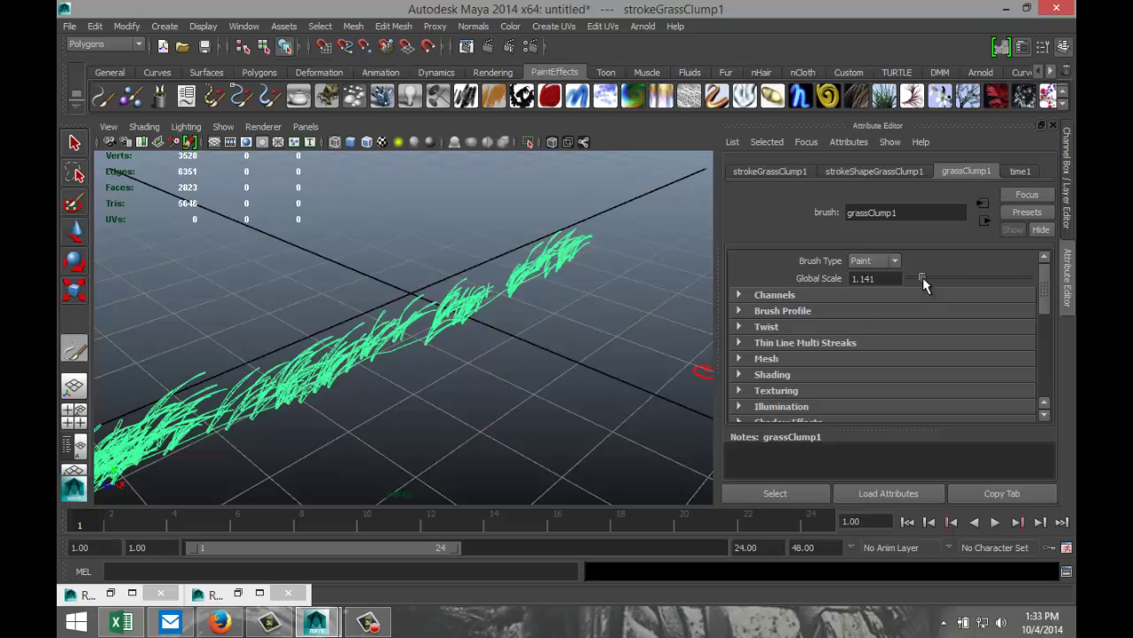
# - Raise Global Scale to 3.356 and render a mental ray test frame, which comes out black
pyautogui.moveTo(923, 277); pyautogui.dragTo(949, 278)
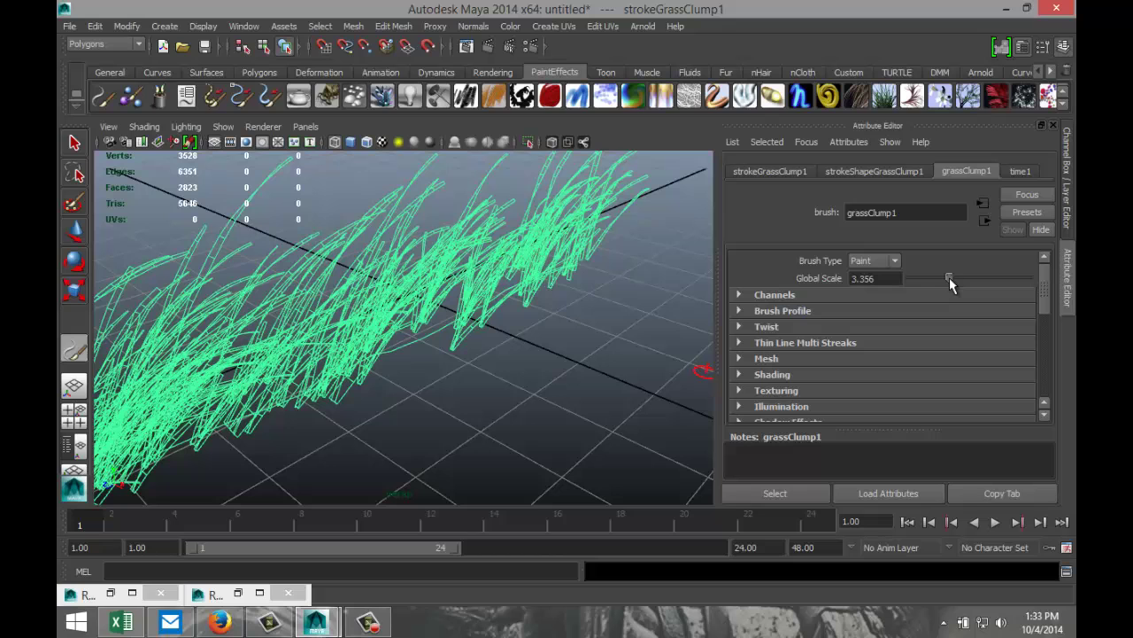
pyautogui.click(486, 49)
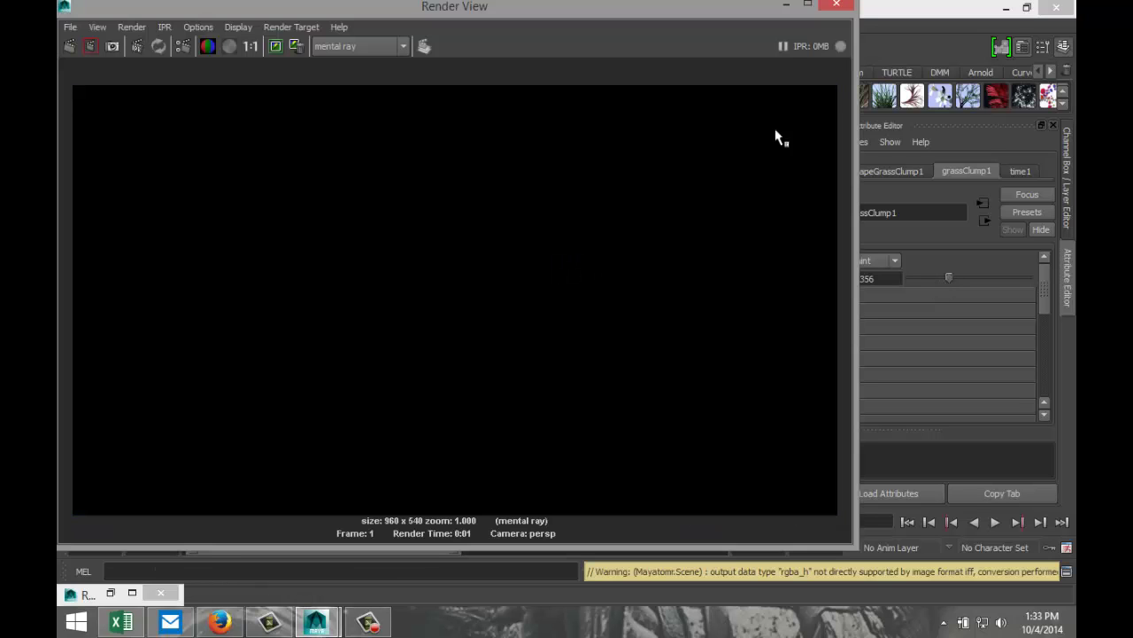
pyautogui.click(835, 7)
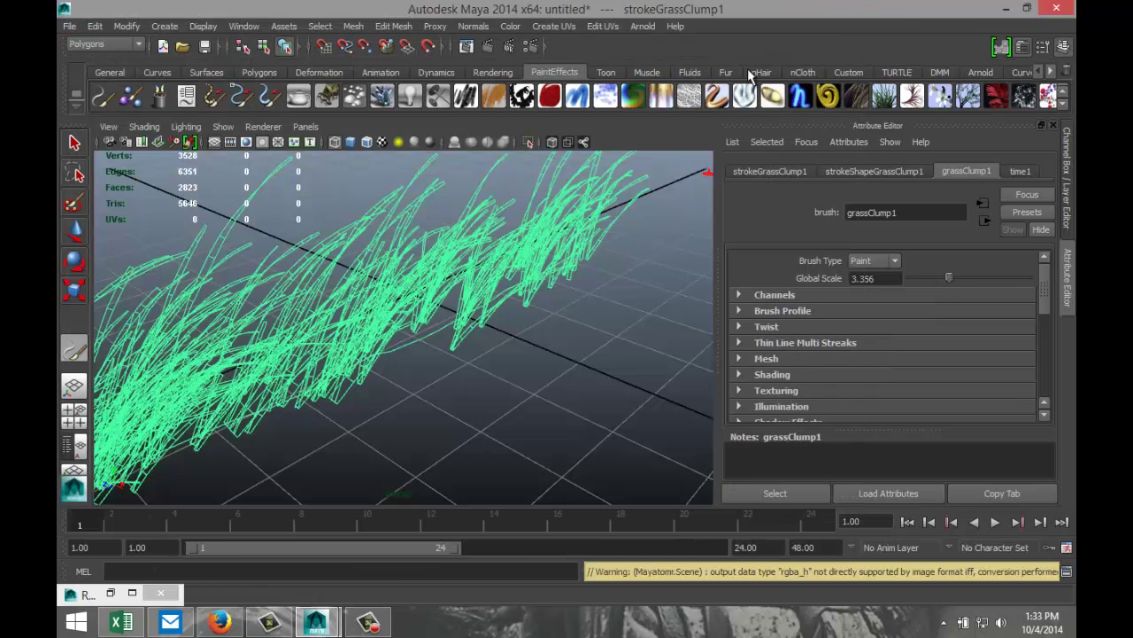
# - Set Render Using back to Maya Software and render the grass frame again
pyautogui.click(531, 46)
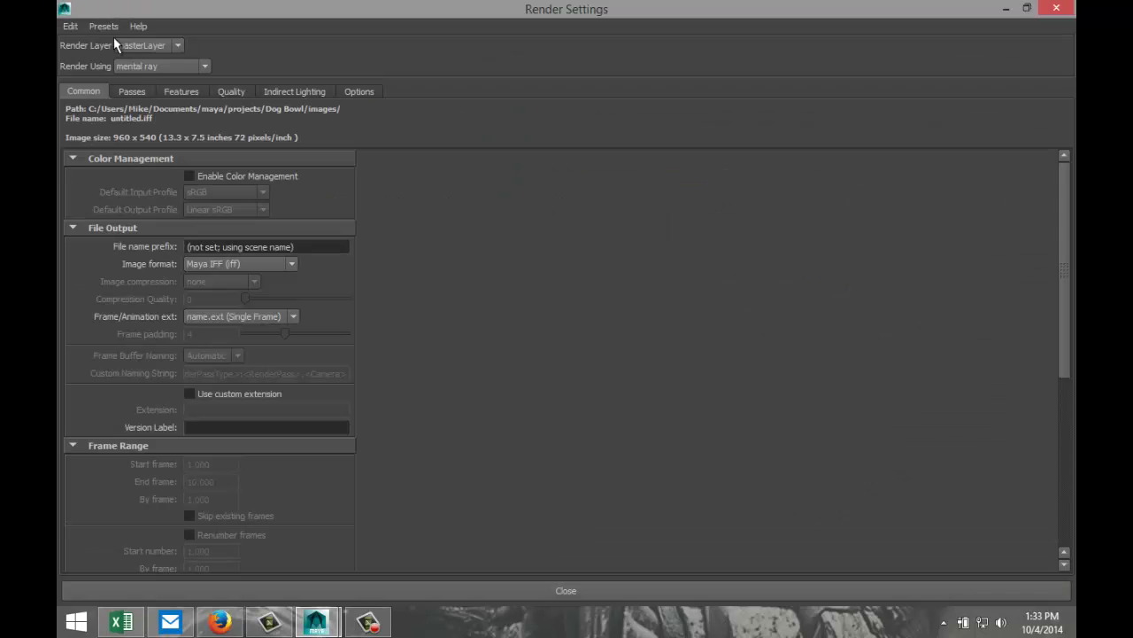
pyautogui.click(204, 66)
pyautogui.click(186, 79)
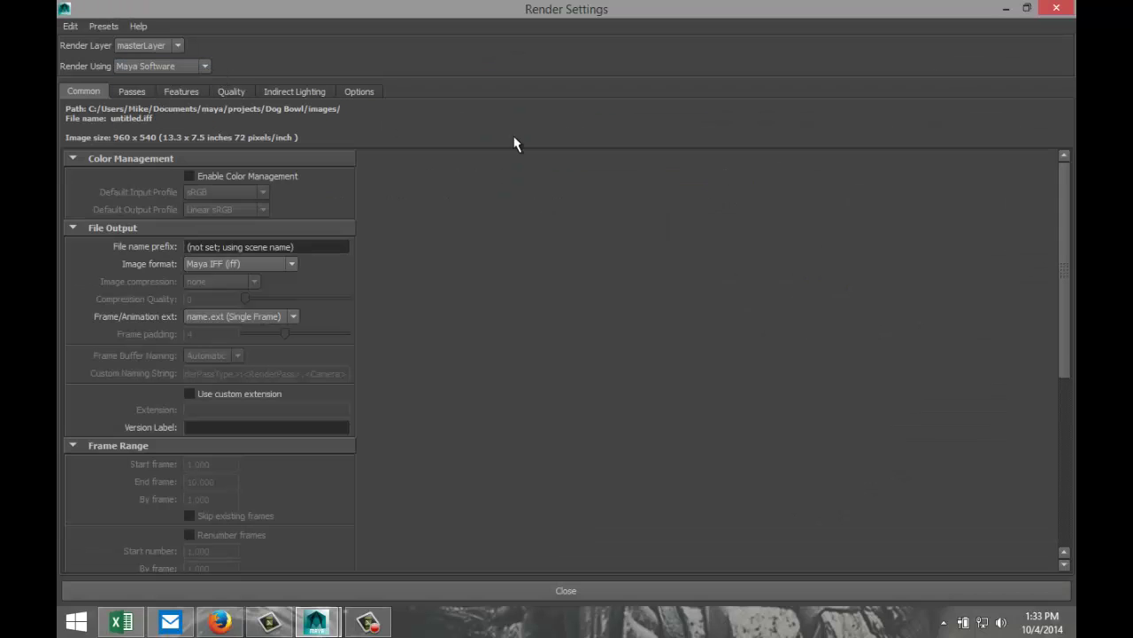
pyautogui.click(1006, 9)
pyautogui.click(487, 49)
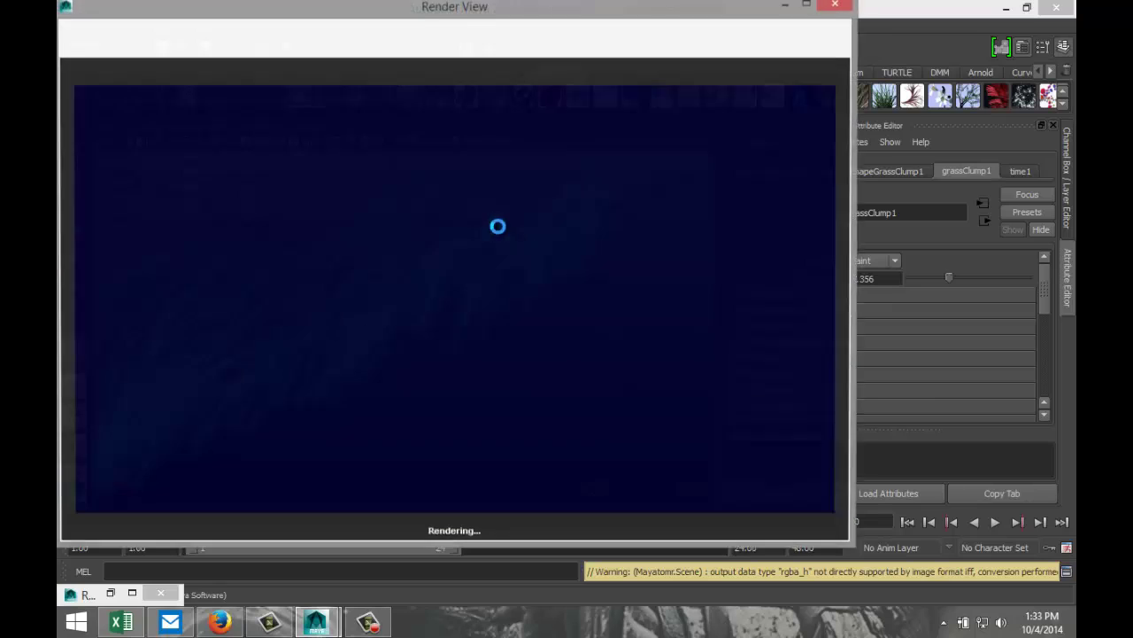
pyautogui.click(840, 13)
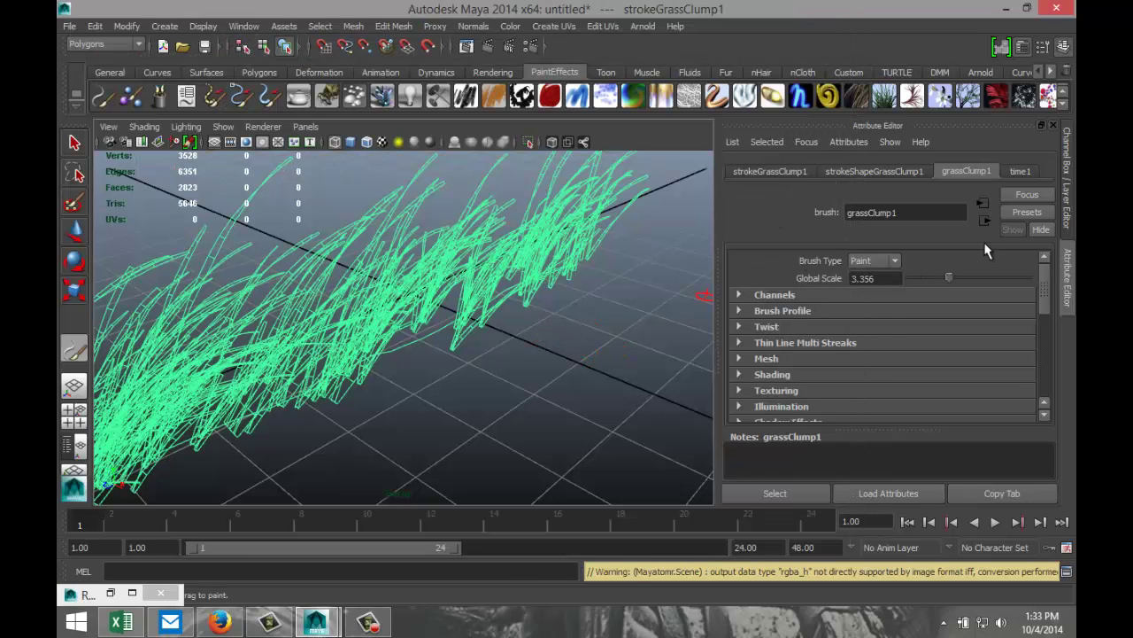
pyautogui.scroll(-1, 957, 254)
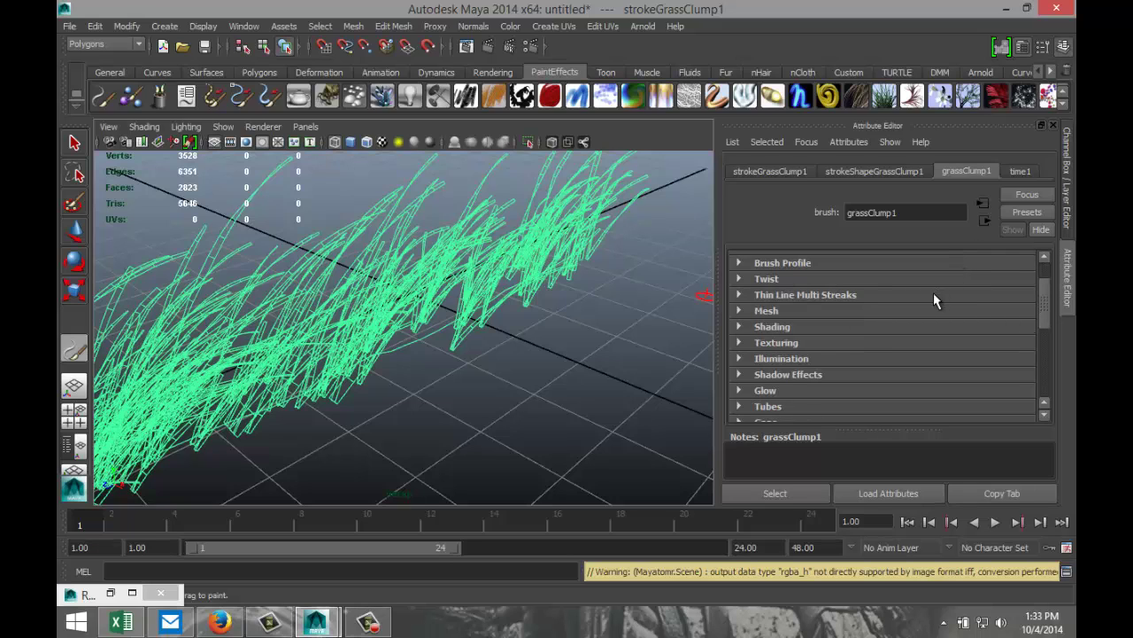
# - Set the grass blades' Twist to 0.352 and Twist Rate to 0.759
pyautogui.click(739, 279)
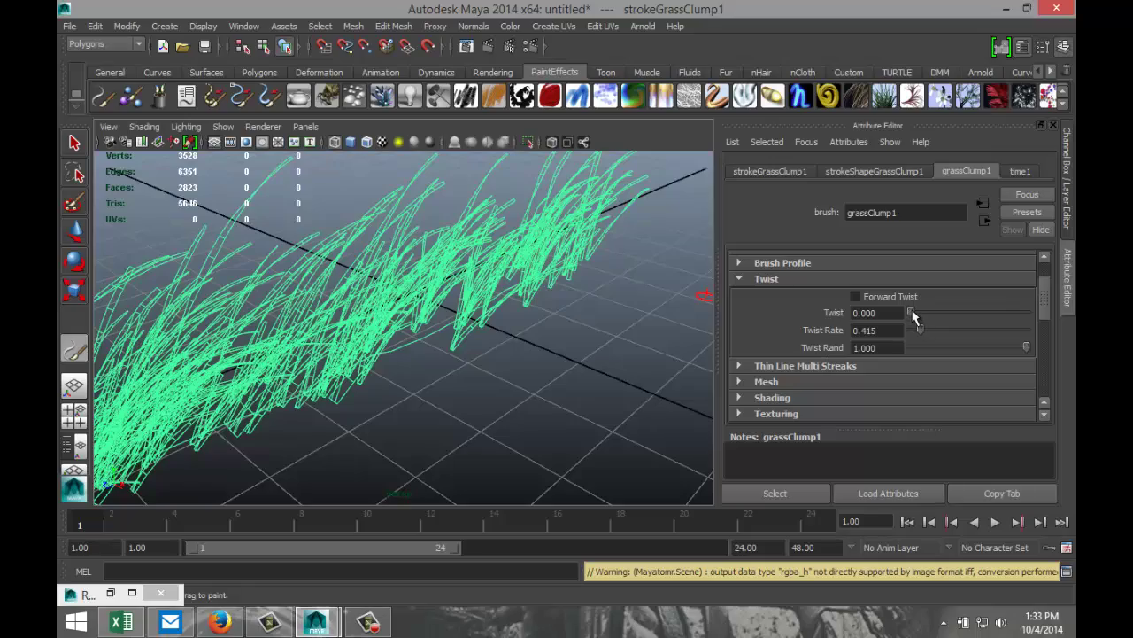
pyautogui.moveTo(911, 313)
pyautogui.mouseDown()
pyautogui.moveTo(1029, 327)
pyautogui.moveTo(965, 321)
pyautogui.moveTo(920, 328)
pyautogui.moveTo(1025, 335)
pyautogui.moveTo(921, 332)
pyautogui.moveTo(1017, 330)
pyautogui.mouseUp()
pyautogui.moveTo(920, 316)
pyautogui.mouseDown()
pyautogui.moveTo(971, 313)
pyautogui.moveTo(951, 314)
pyautogui.mouseUp()
pyautogui.moveTo(1016, 329); pyautogui.dragTo(927, 330)
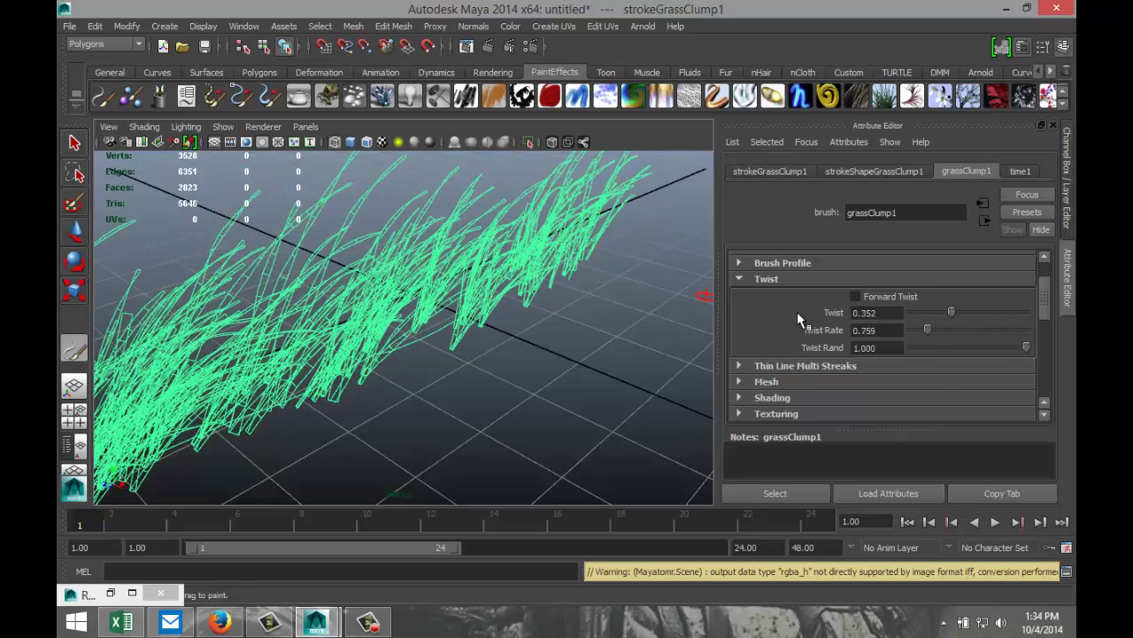
pyautogui.scroll(-2, 801, 319)
pyautogui.scroll(-2, 832, 326)
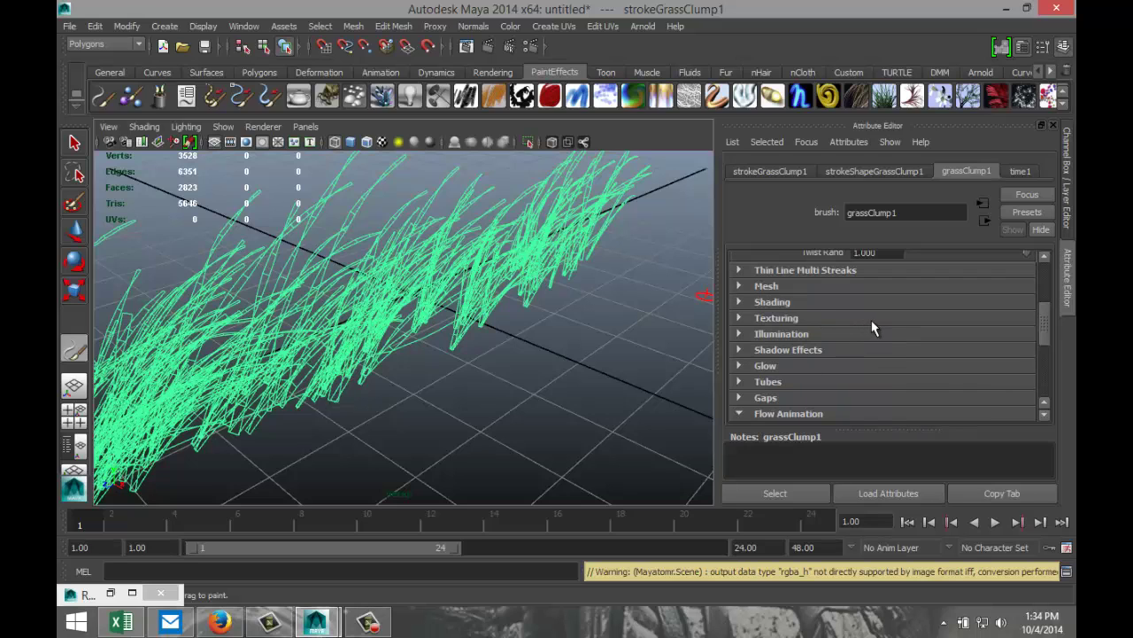
pyautogui.scroll(-2, 872, 328)
# - Set Flow Speed to 0.310 and play back the animation to check the flow, then rewind
pyautogui.scroll(-2, 872, 328)
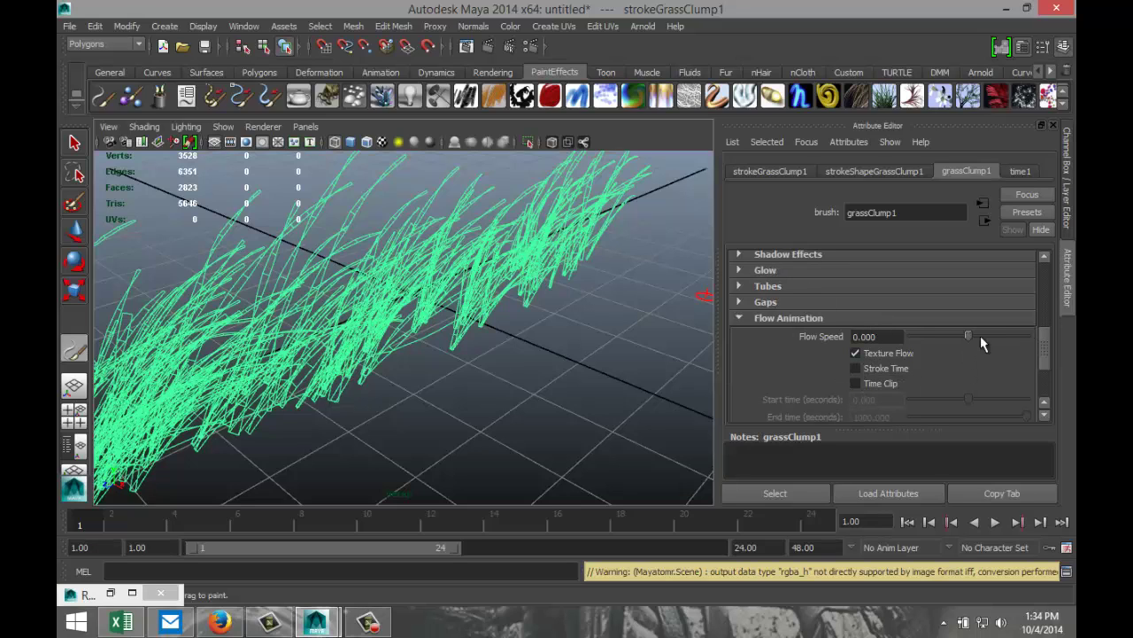
pyautogui.moveTo(969, 343); pyautogui.dragTo(981, 342)
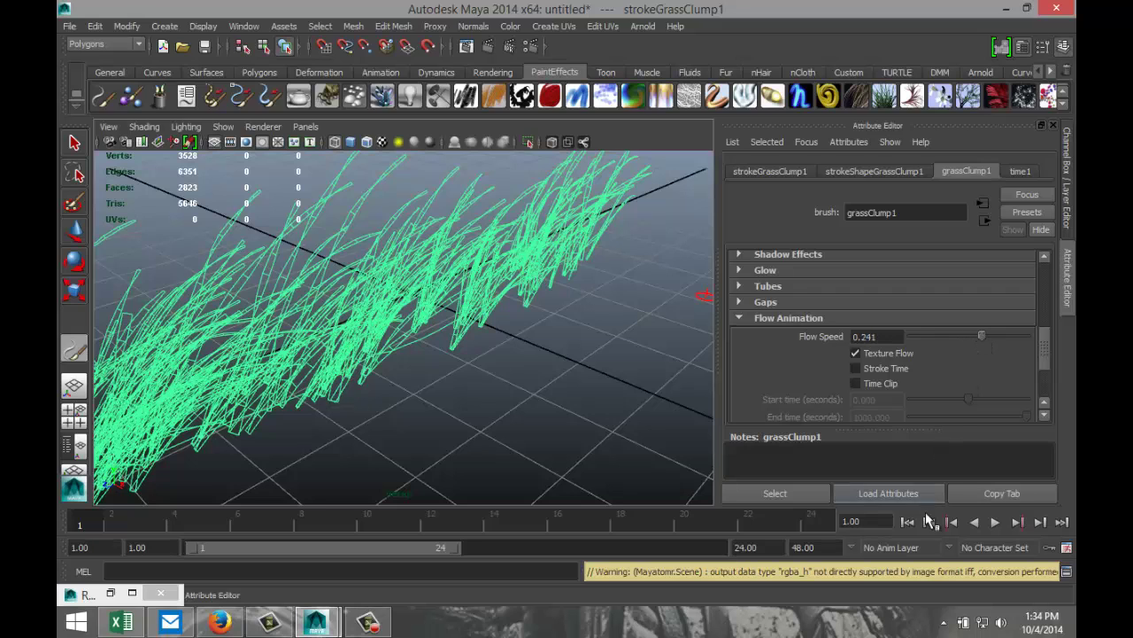
pyautogui.click(996, 522)
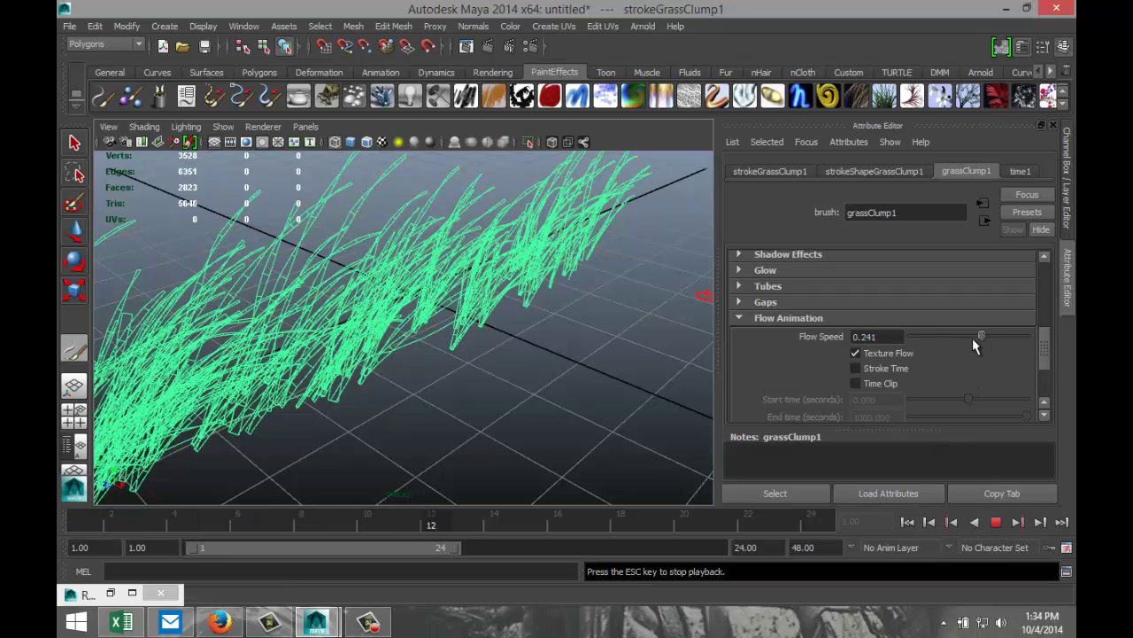
pyautogui.moveTo(979, 331)
pyautogui.mouseDown()
pyautogui.moveTo(926, 332)
pyautogui.moveTo(987, 333)
pyautogui.mouseUp()
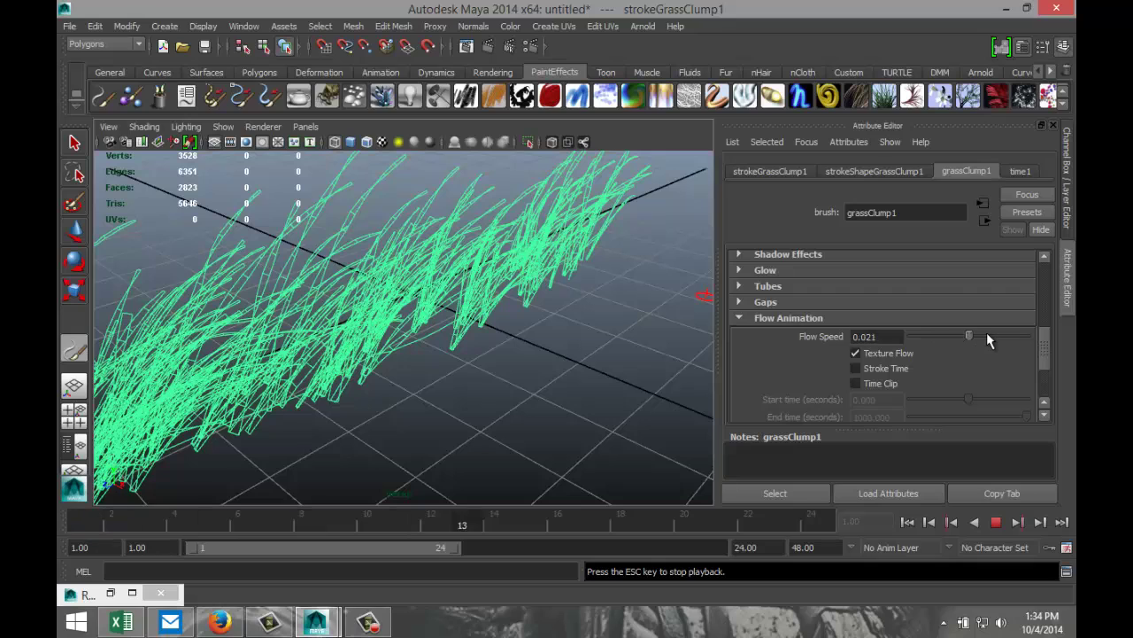
pyautogui.click(907, 522)
pyautogui.scroll(-3, 829, 376)
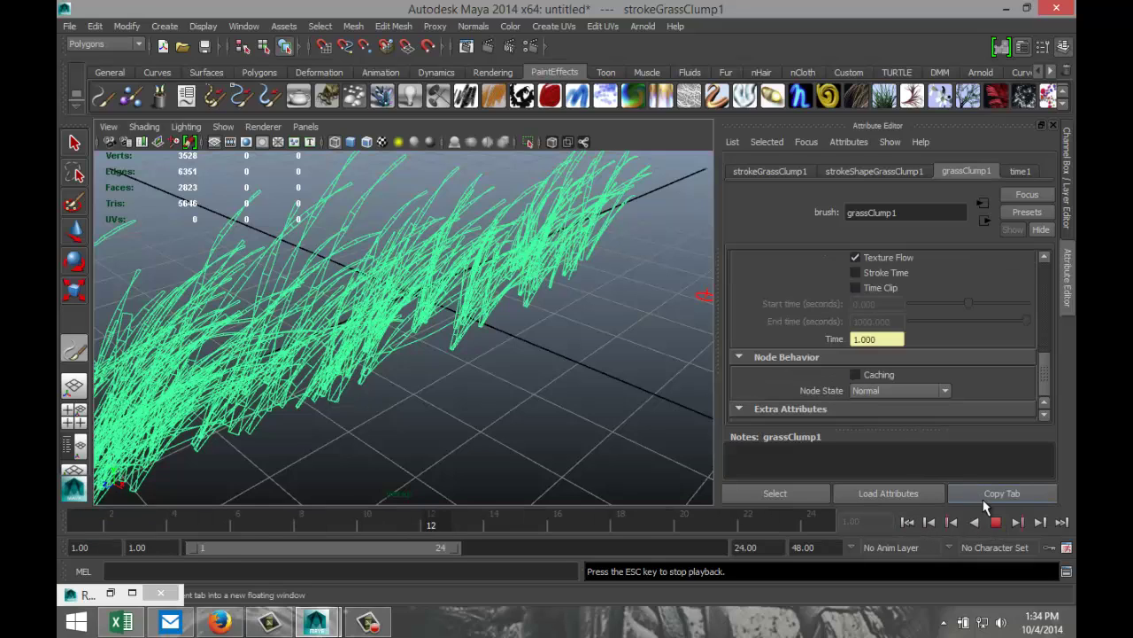
pyautogui.click(996, 523)
pyautogui.click(908, 522)
# - Expand the Extra Attributes section of the grassClump1 brush
pyautogui.scroll(2, 955, 326)
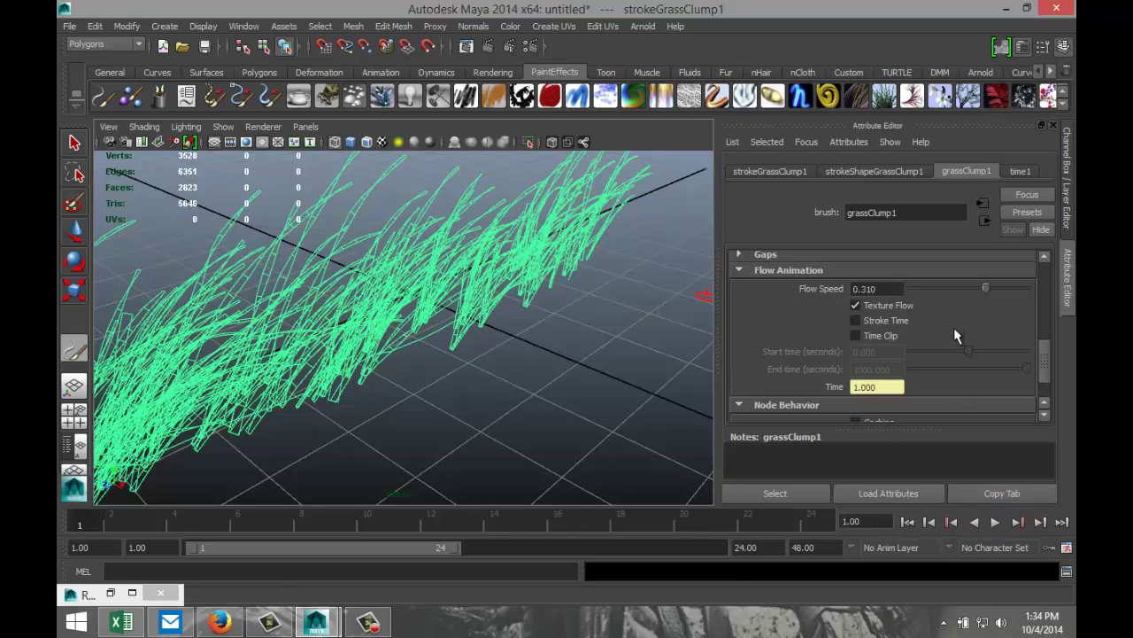
pyautogui.scroll(-2, 956, 335)
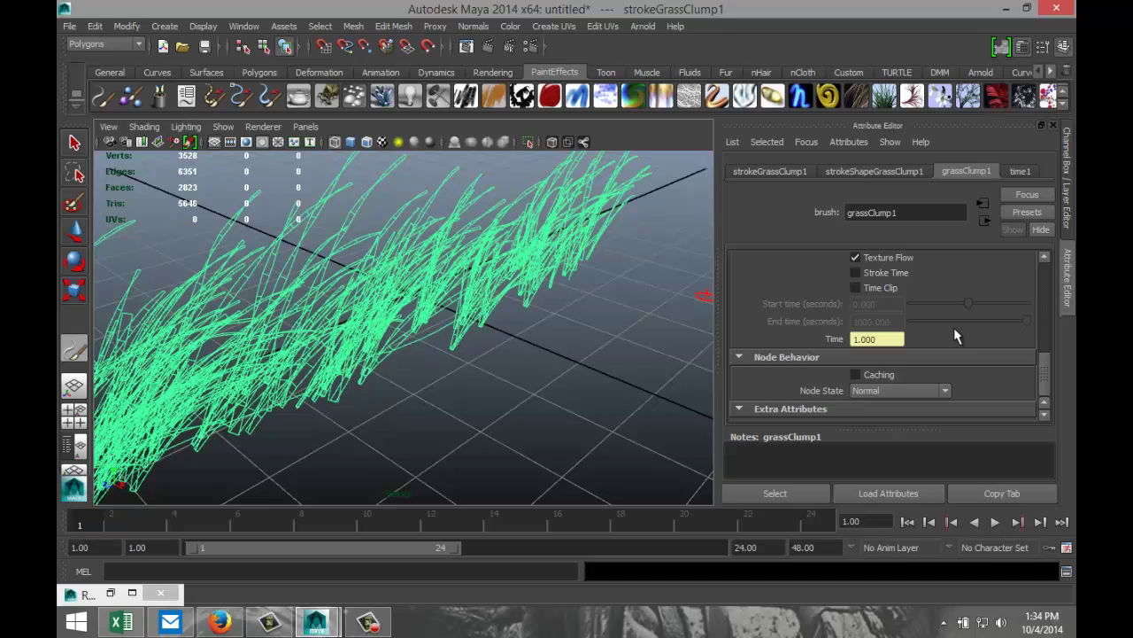
pyautogui.click(738, 411)
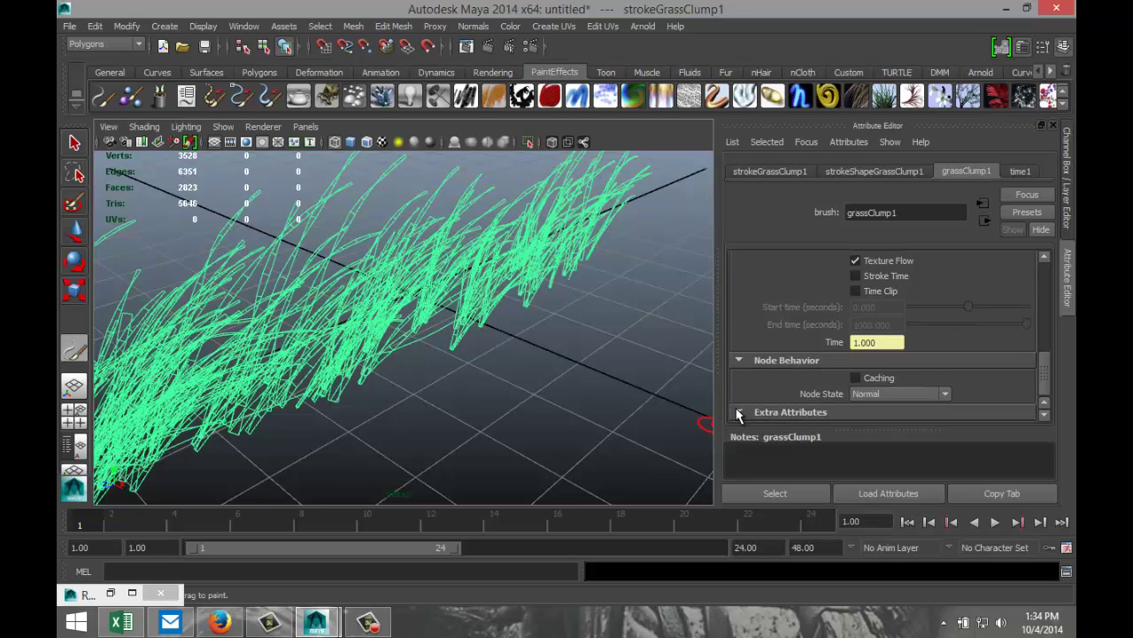
pyautogui.scroll(2, 955, 376)
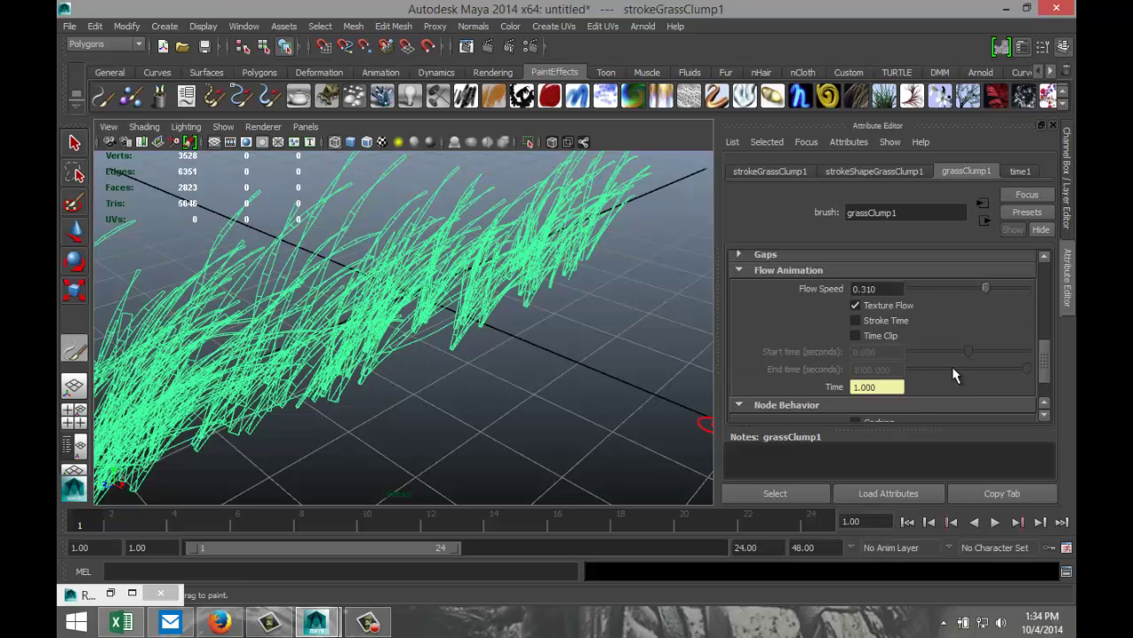
pyautogui.scroll(2, 955, 376)
pyautogui.scroll(-2, 955, 379)
pyautogui.scroll(2, 956, 380)
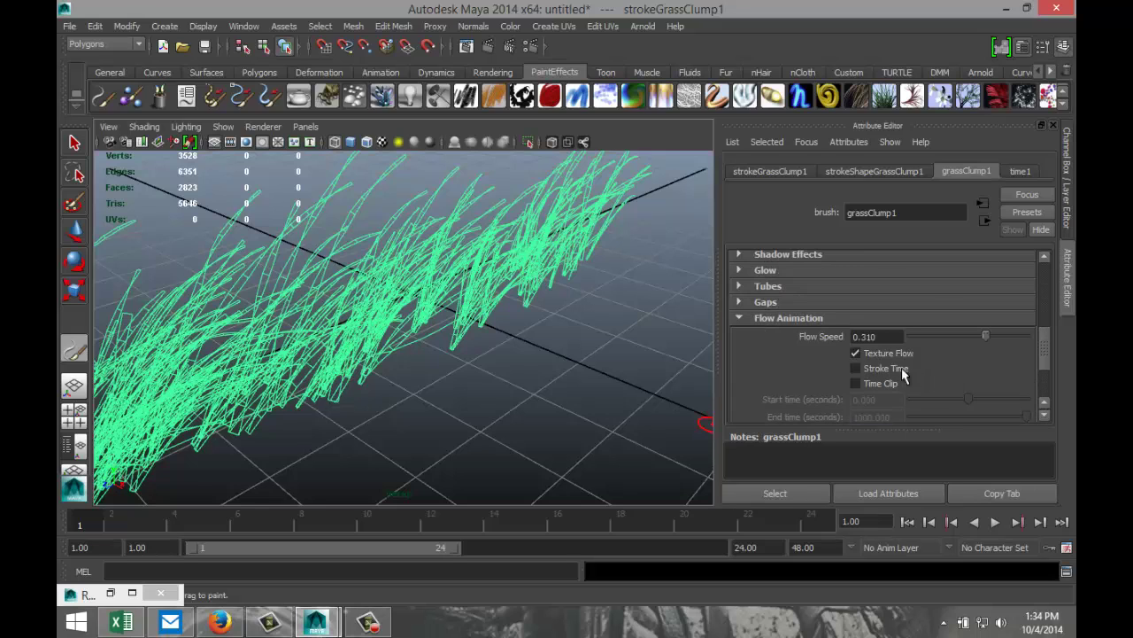
# - Expand Brush Profile and Channels, then scroll down to the Tubes Behavior section
pyautogui.scroll(4, 792, 325)
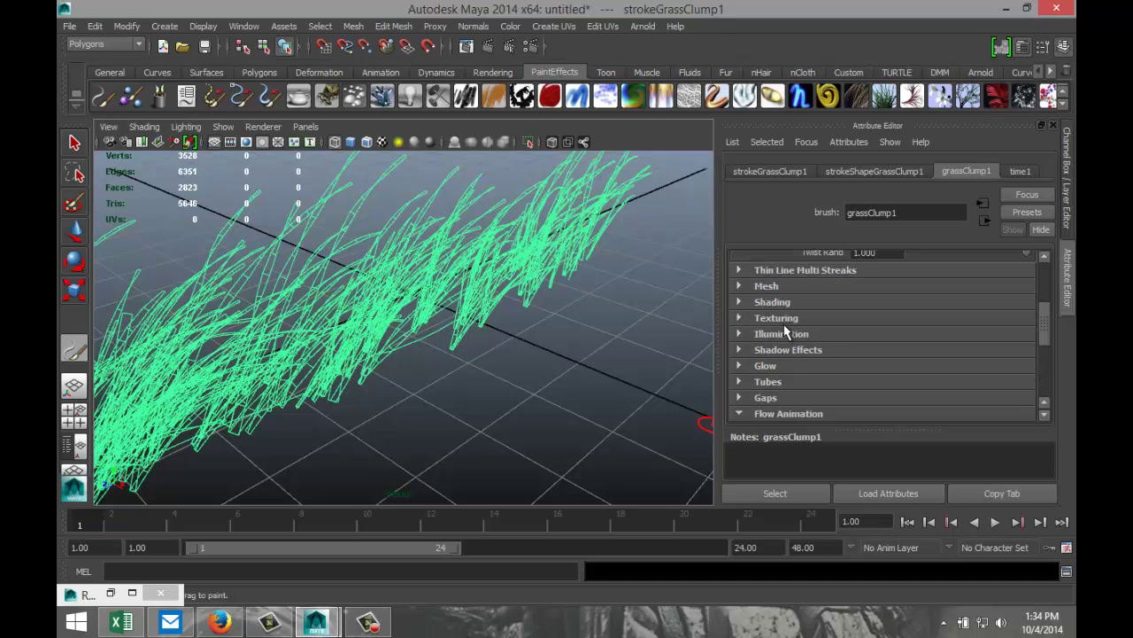
pyautogui.scroll(2, 759, 325)
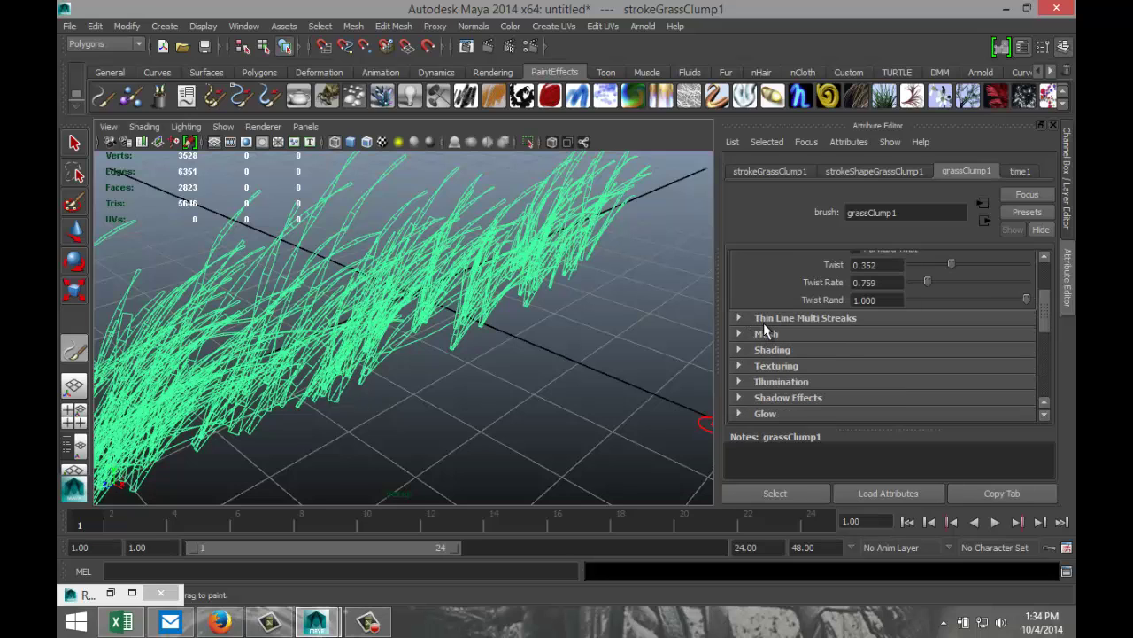
pyautogui.scroll(2, 767, 342)
pyautogui.scroll(2, 767, 346)
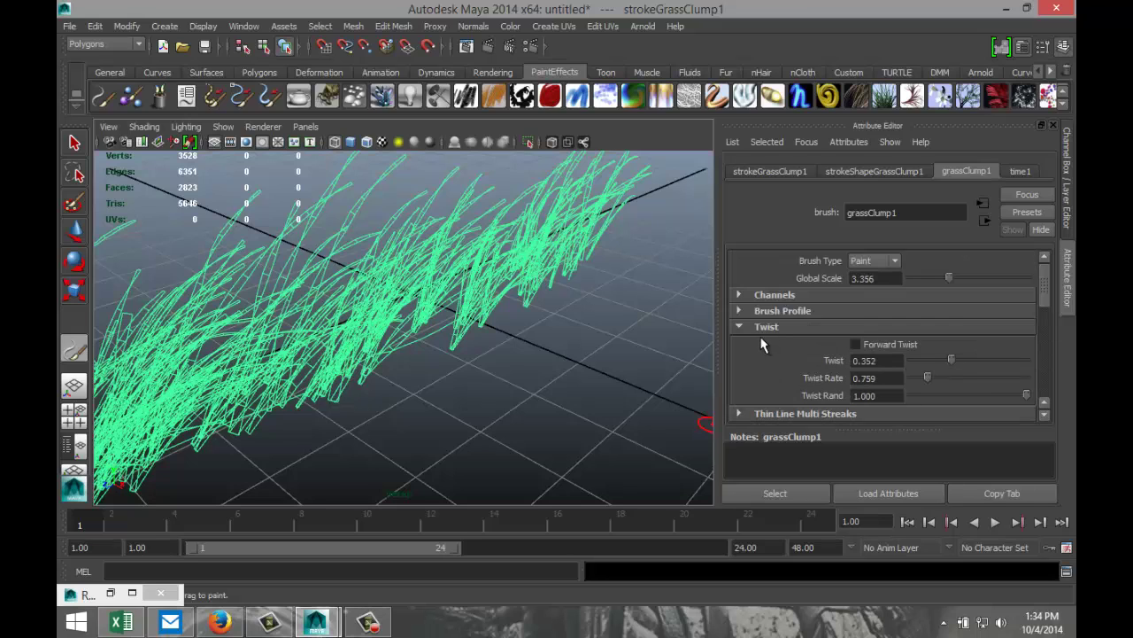
pyautogui.click(740, 312)
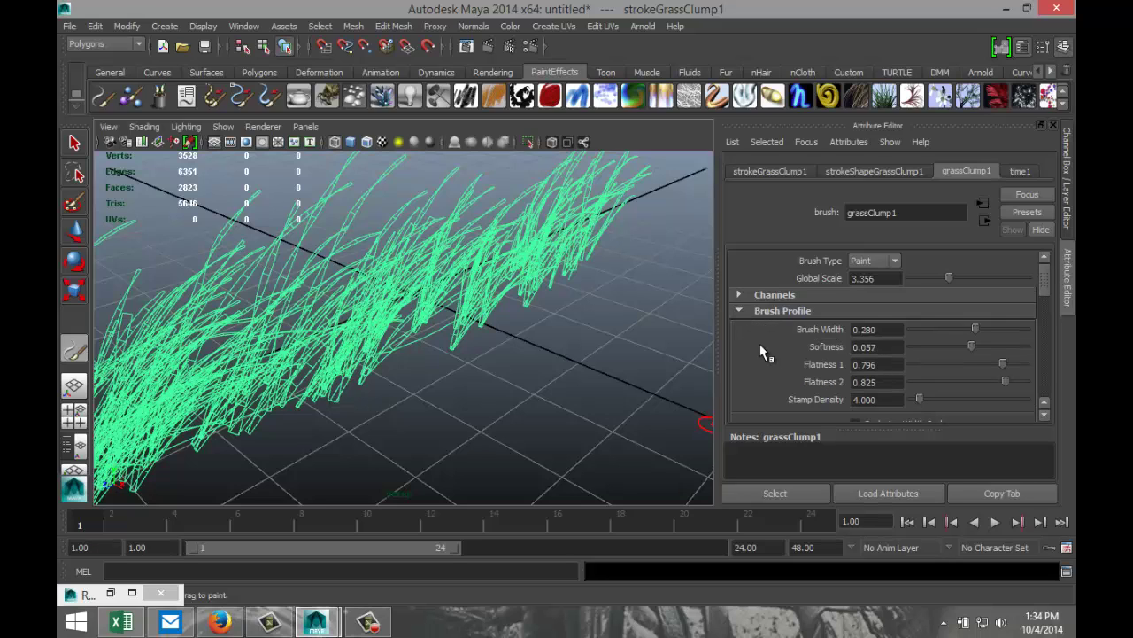
pyautogui.click(739, 295)
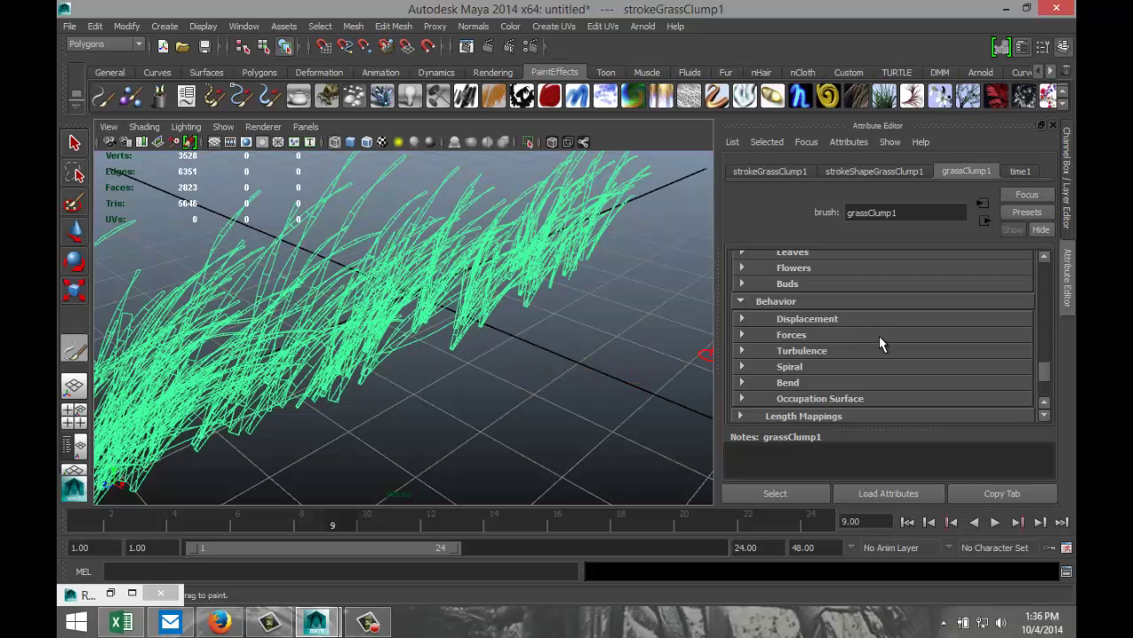
pyautogui.scroll(10, 880, 335)
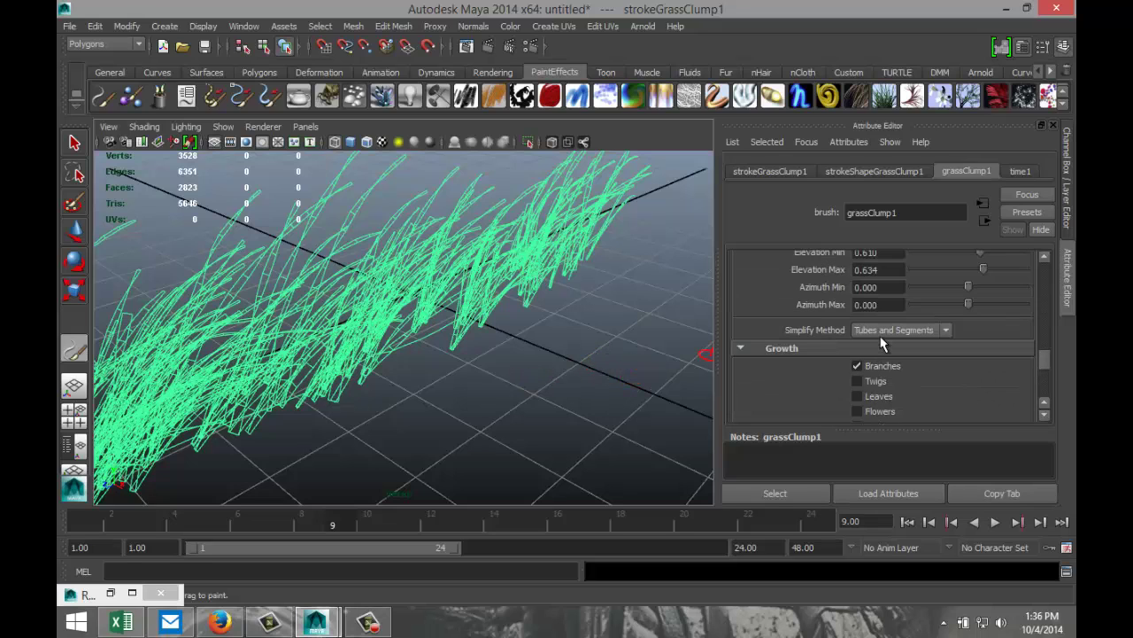
pyautogui.scroll(-8, 881, 338)
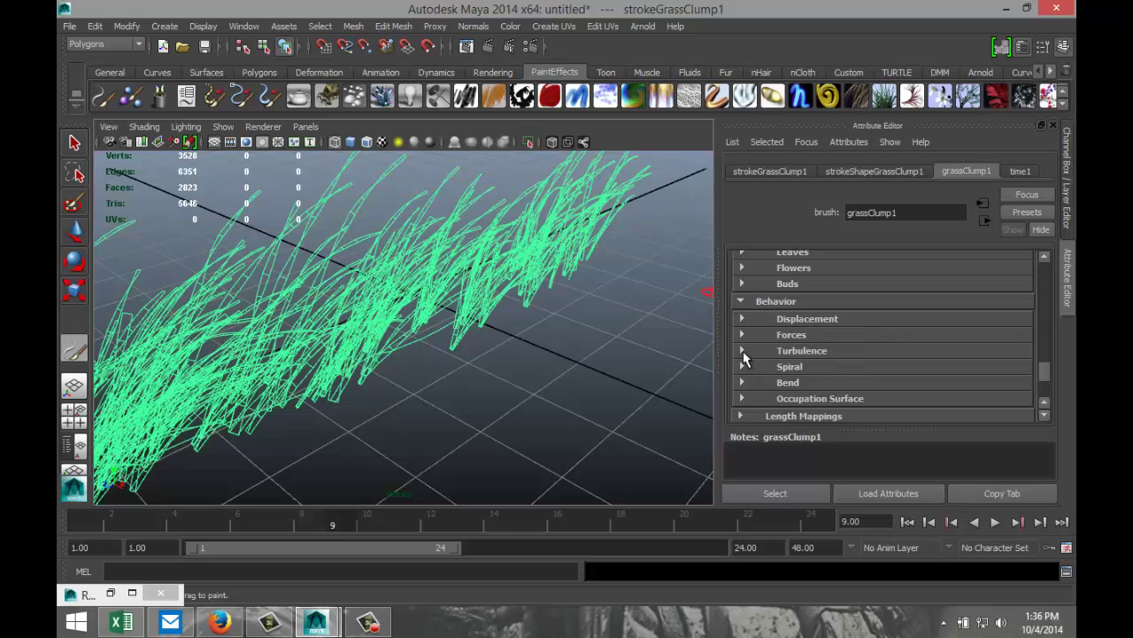
# - Set the brush's Turbulence Type to Grass Wind
pyautogui.click(742, 351)
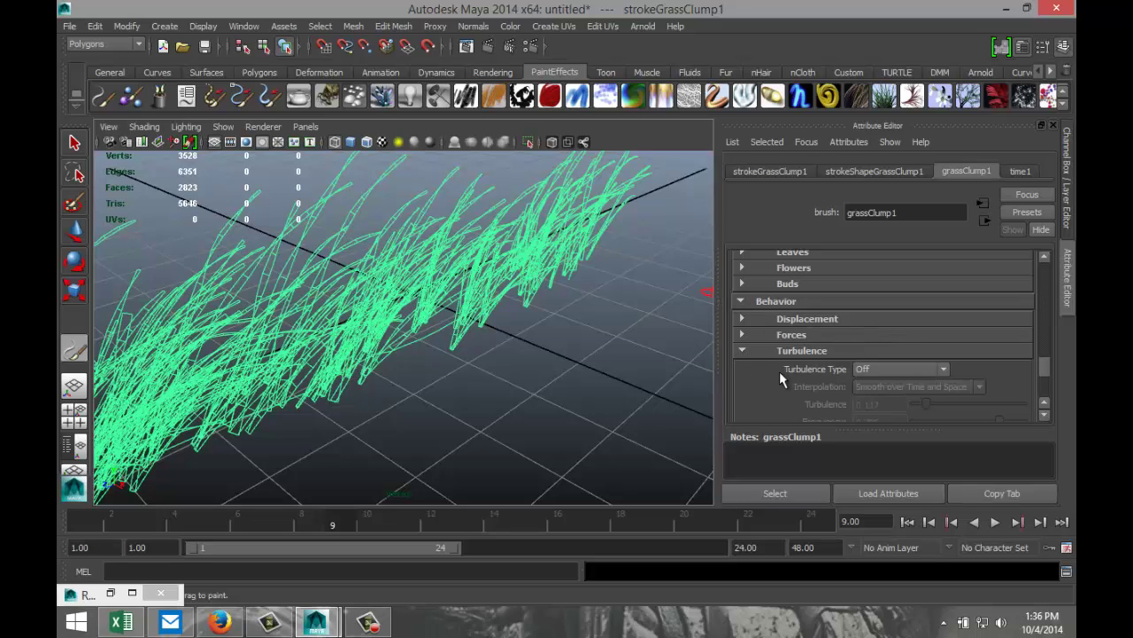
pyautogui.scroll(-2, 777, 370)
pyautogui.click(944, 322)
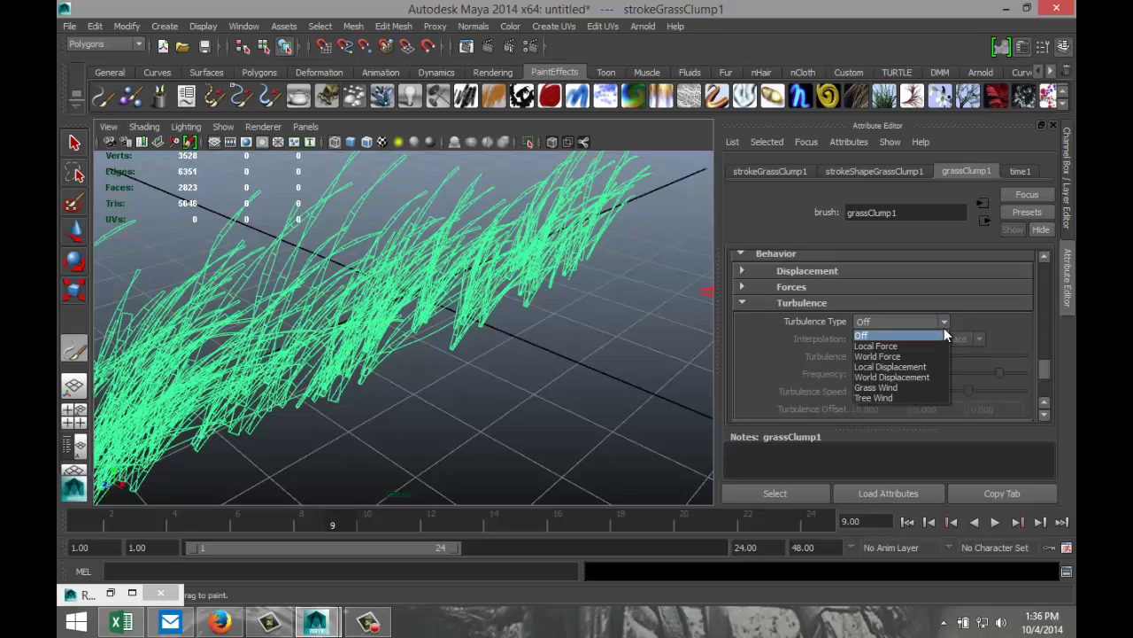
pyautogui.click(905, 386)
pyautogui.scroll(-3, 740, 341)
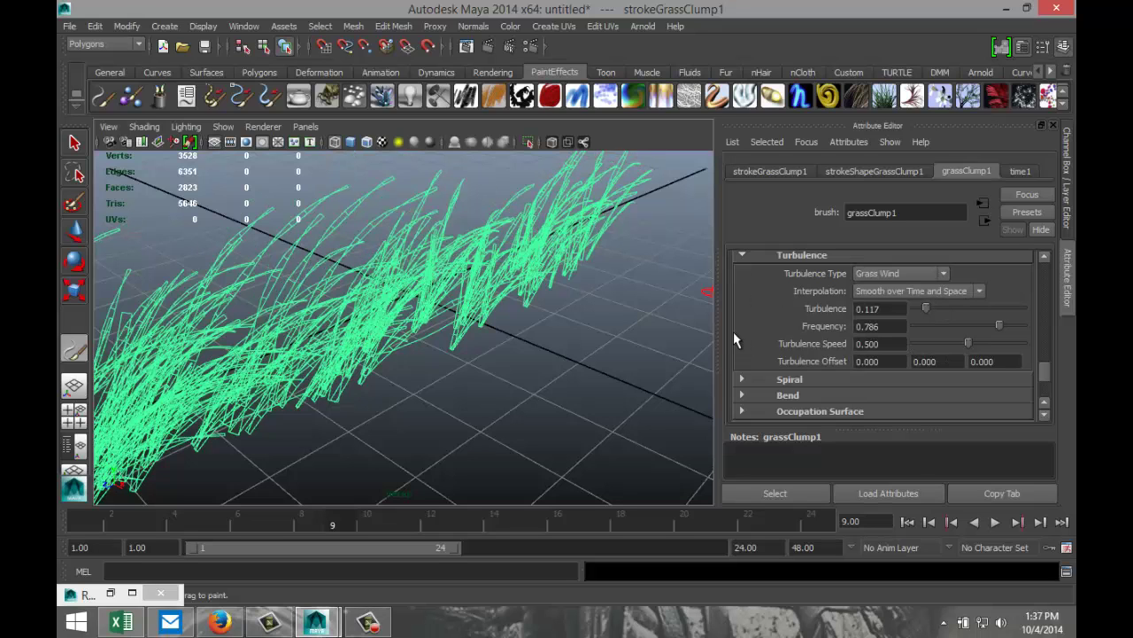
# - Enter Turbulence 0.2 and Turbulence Speed 0.6
pyautogui.moveTo(926, 310)
pyautogui.mouseDown()
pyautogui.moveTo(957, 311)
pyautogui.moveTo(779, 306)
pyautogui.mouseUp()
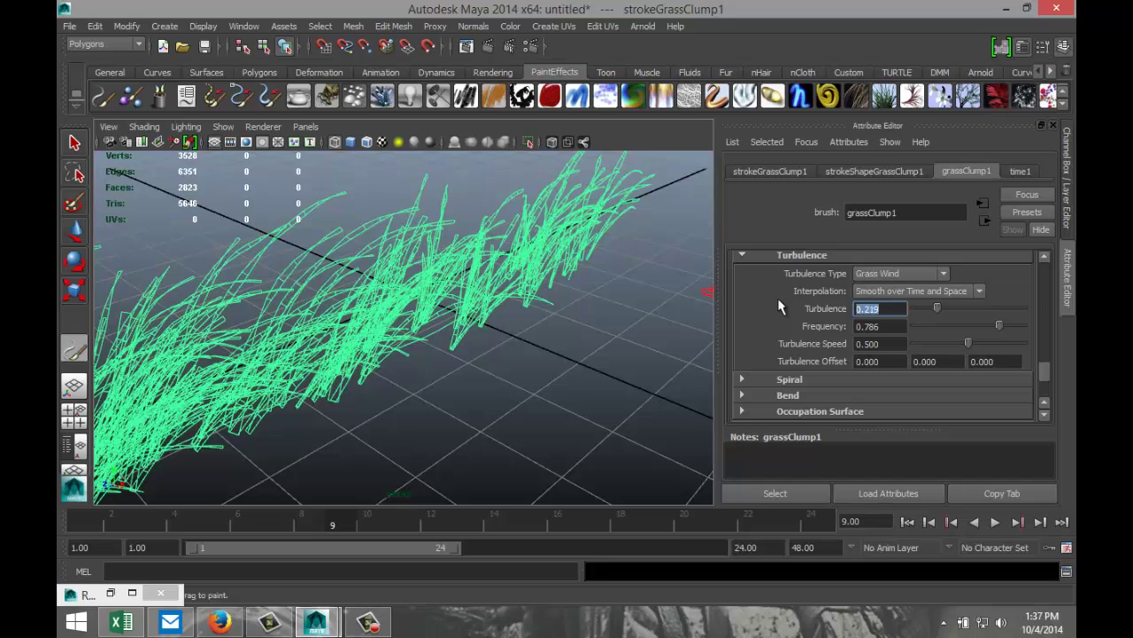
pyautogui.write('0.2')
pyautogui.click(892, 344)
pyautogui.moveTo(877, 345); pyautogui.dragTo(794, 349)
pyautogui.write('0.')
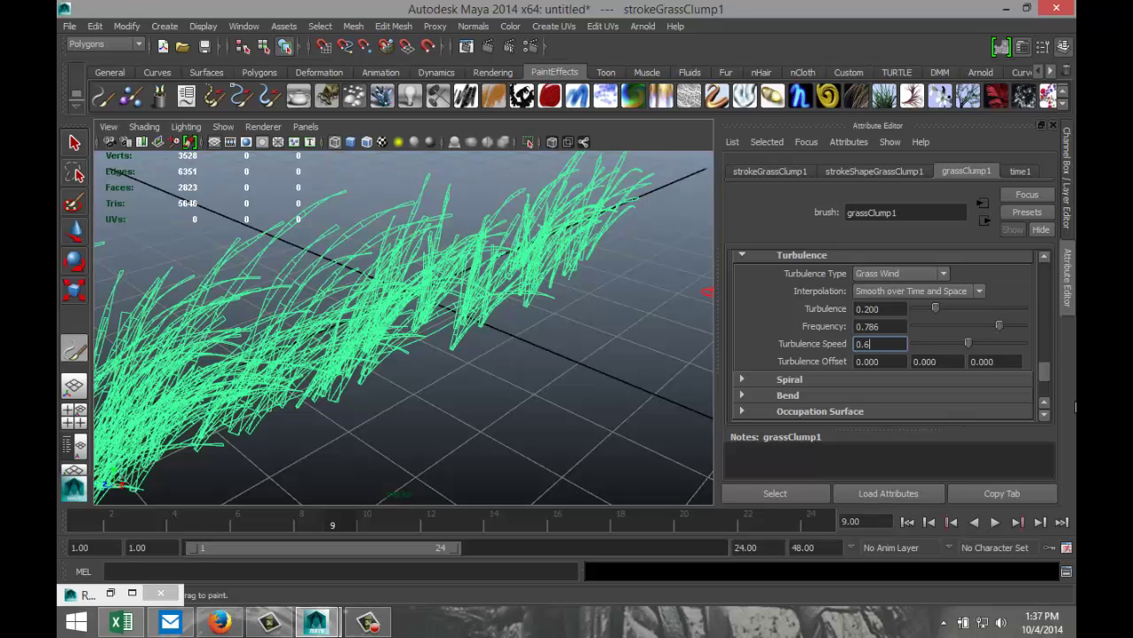
pyautogui.write('6')
pyautogui.press('Return')
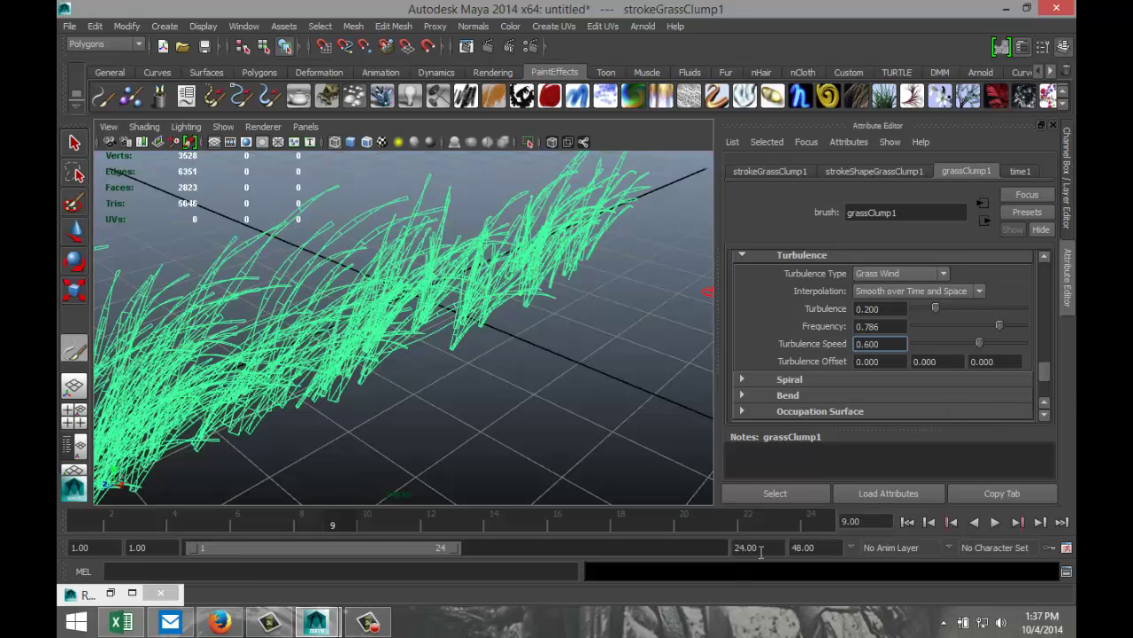
# - Extend the animation end time to frame 200 and preview the grass sway
pyautogui.doubleClick(757, 548)
pyautogui.write('200')
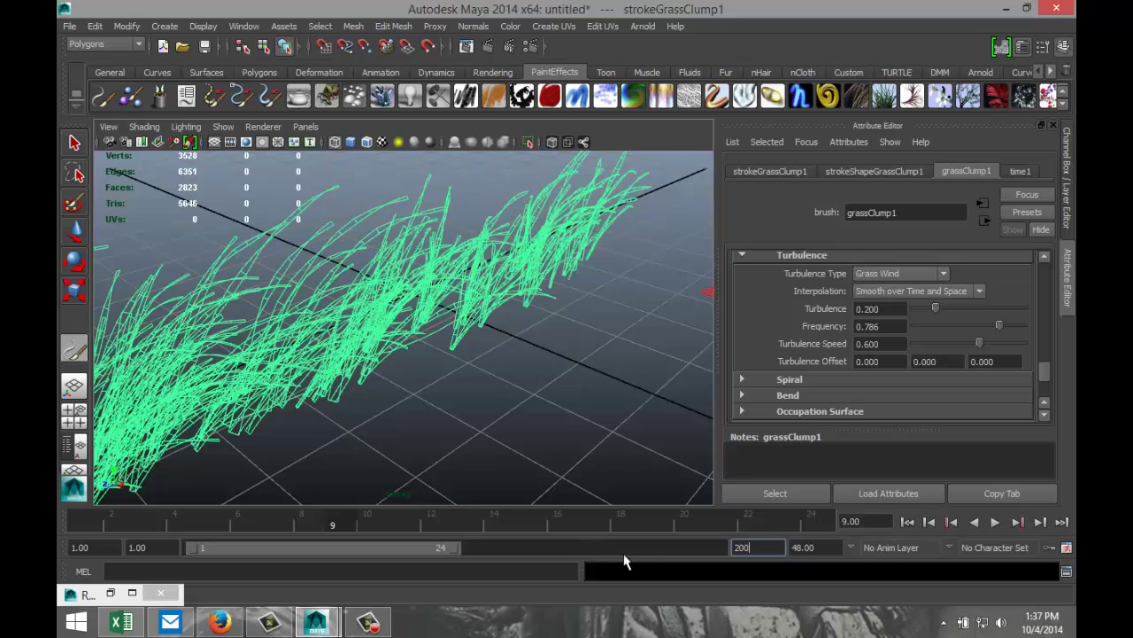
pyautogui.press('Tab')
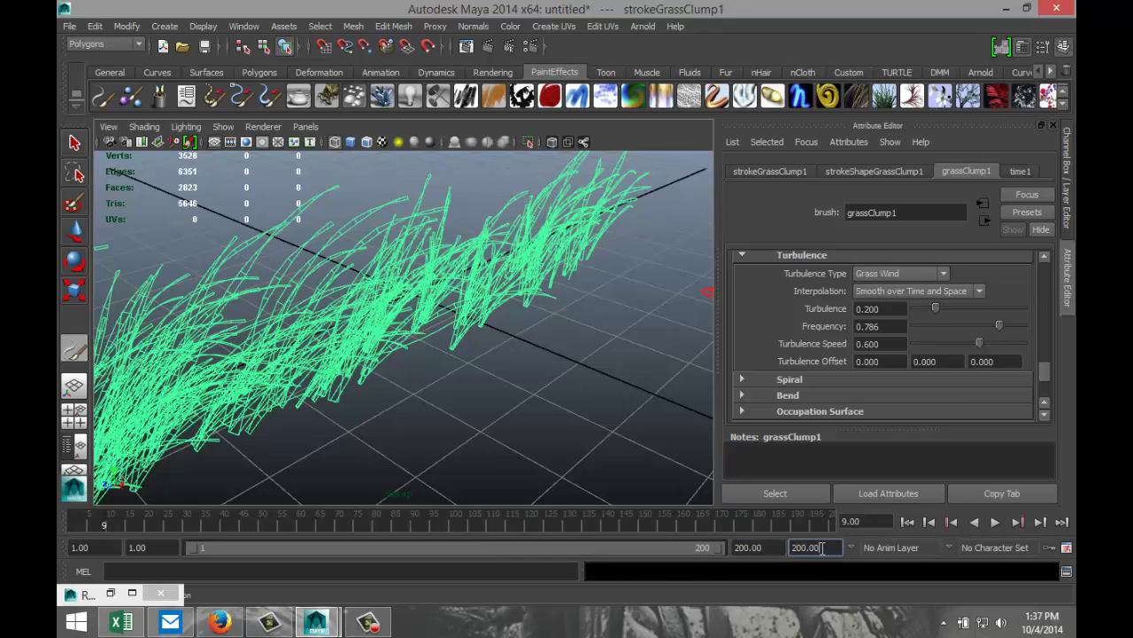
pyautogui.click(995, 522)
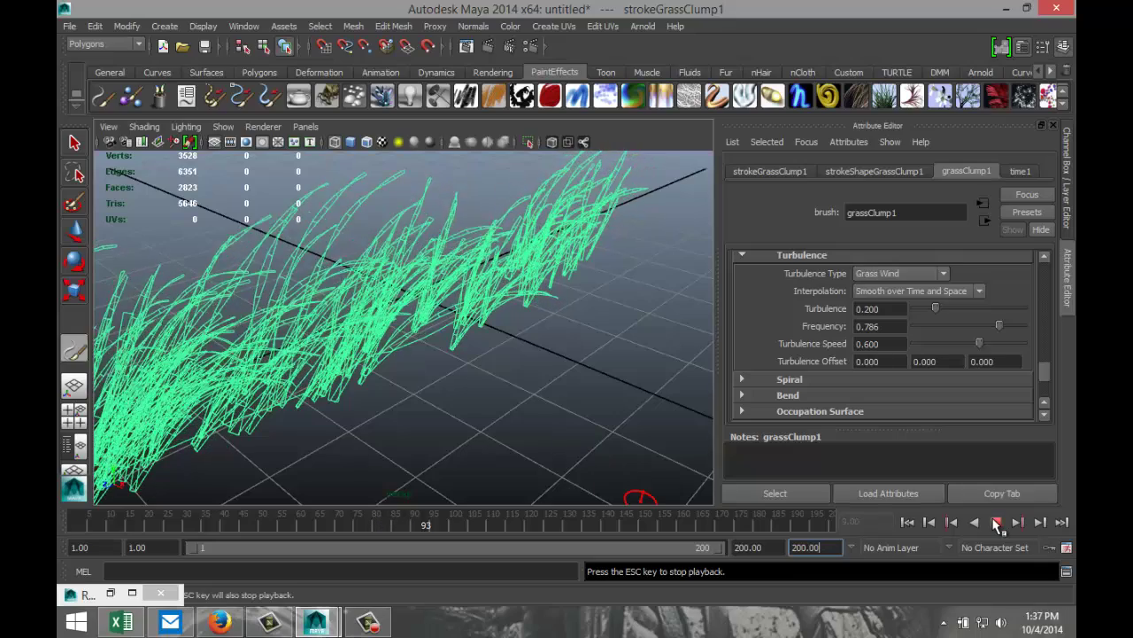
pyautogui.click(996, 522)
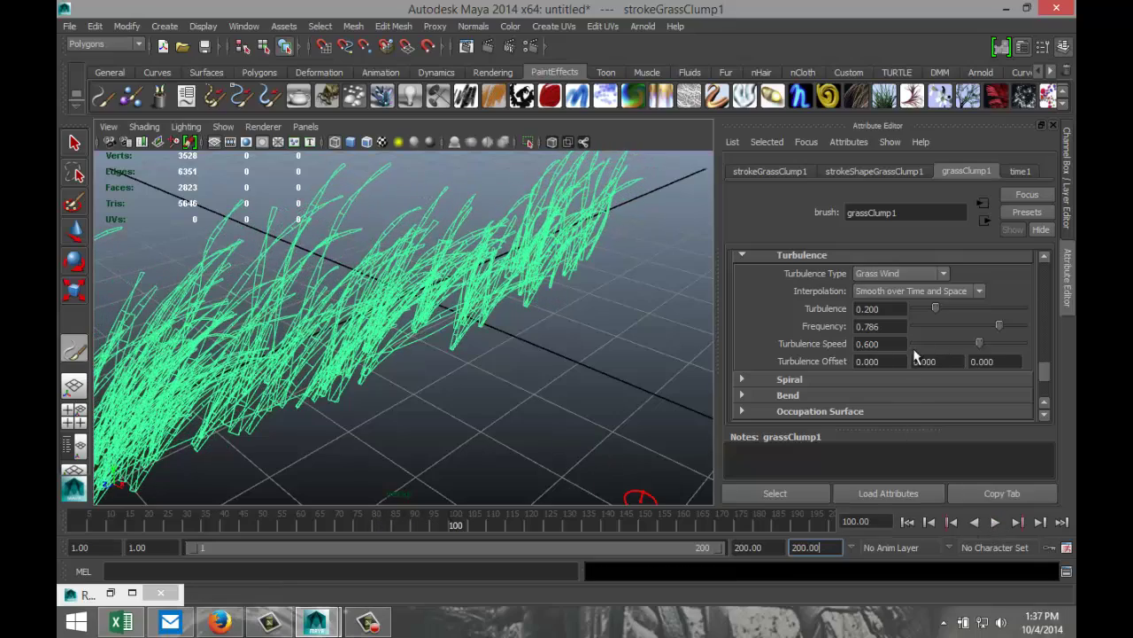
# - Raise the grass turbulence to 0.715 and replay the animation from the first frame
pyautogui.moveTo(936, 308); pyautogui.dragTo(992, 310)
pyautogui.click(908, 522)
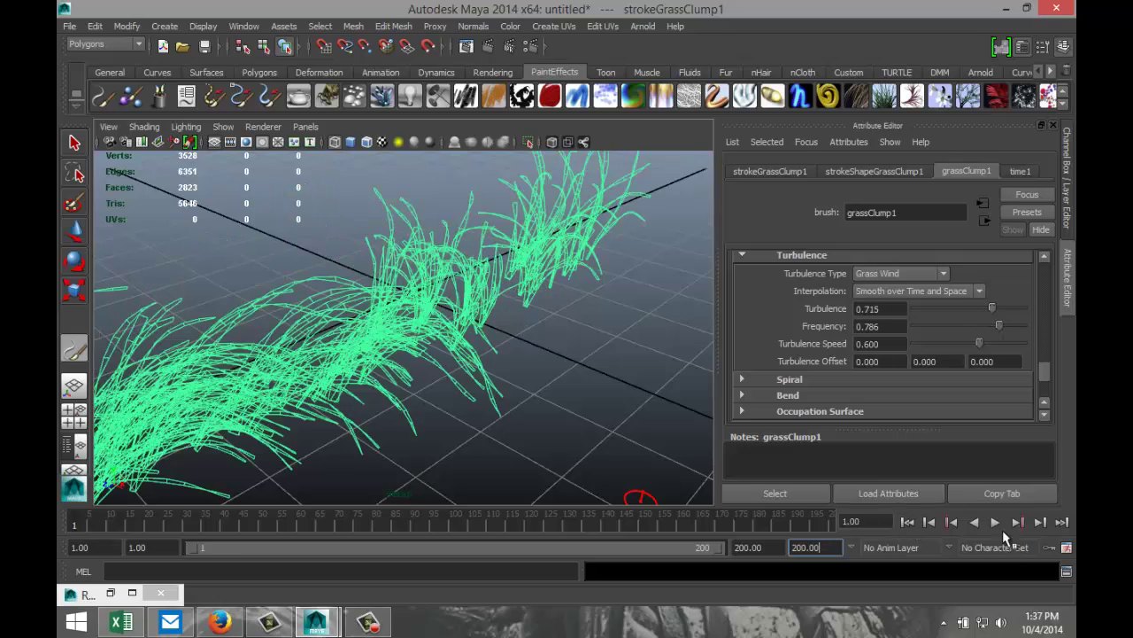
pyautogui.click(995, 522)
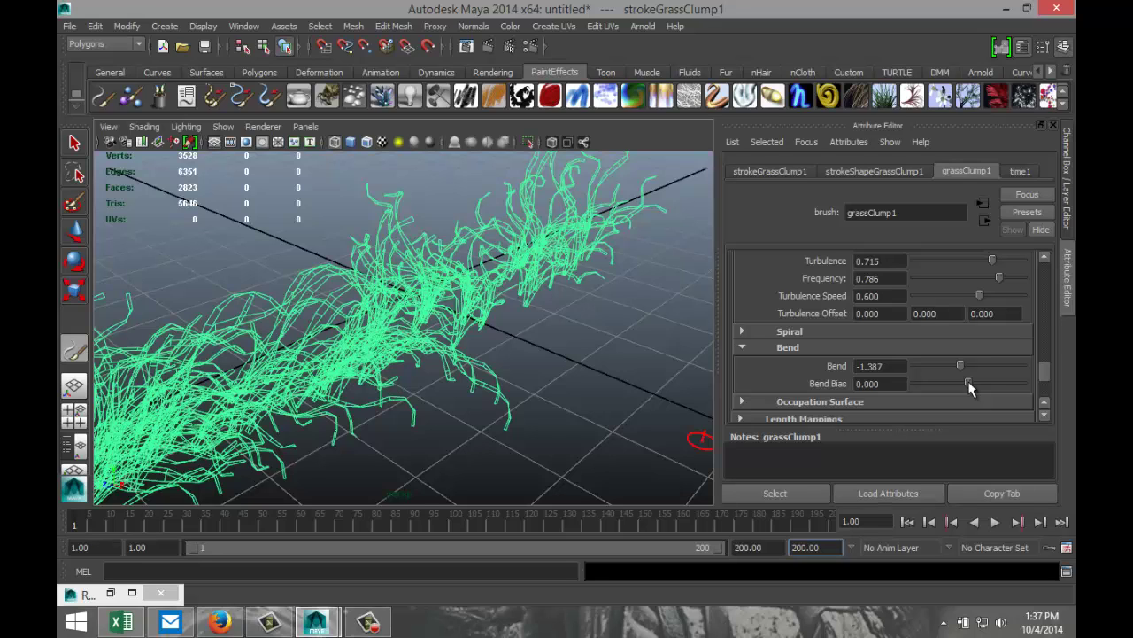
# - Give the grass clump a Bend Bias of -0.285, then review the Flow Animation and Turbulence settings
pyautogui.moveTo(969, 381)
pyautogui.mouseDown()
pyautogui.moveTo(938, 379)
pyautogui.moveTo(967, 369)
pyautogui.mouseUp()
pyautogui.scroll(-3, 968, 379)
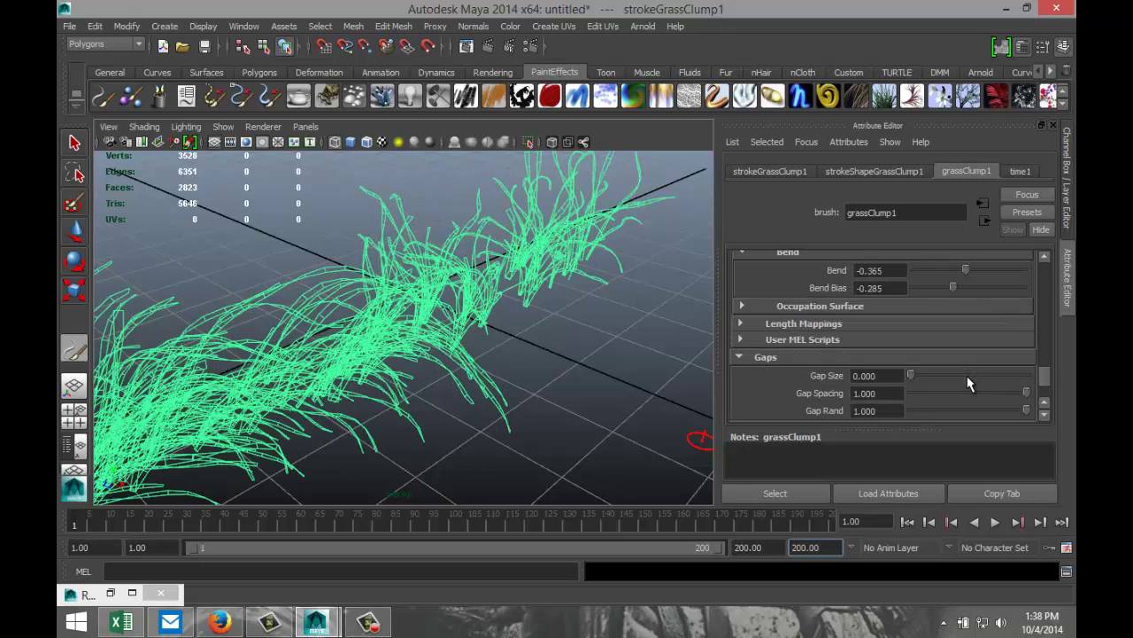
pyautogui.scroll(-2, 970, 387)
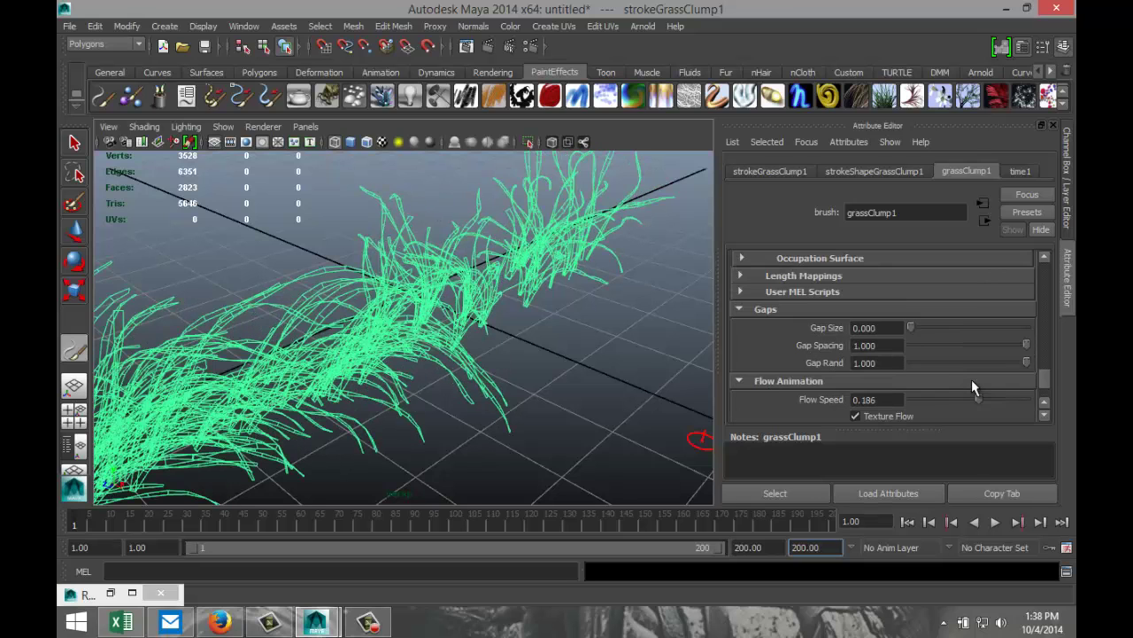
pyautogui.scroll(-2, 972, 379)
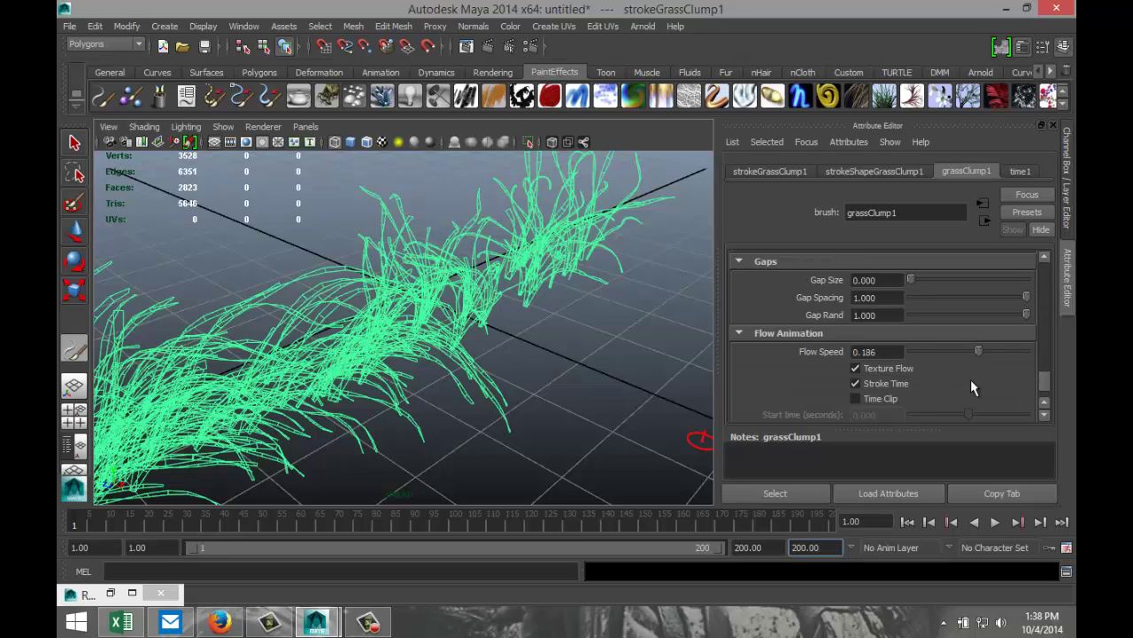
pyautogui.scroll(-4, 971, 386)
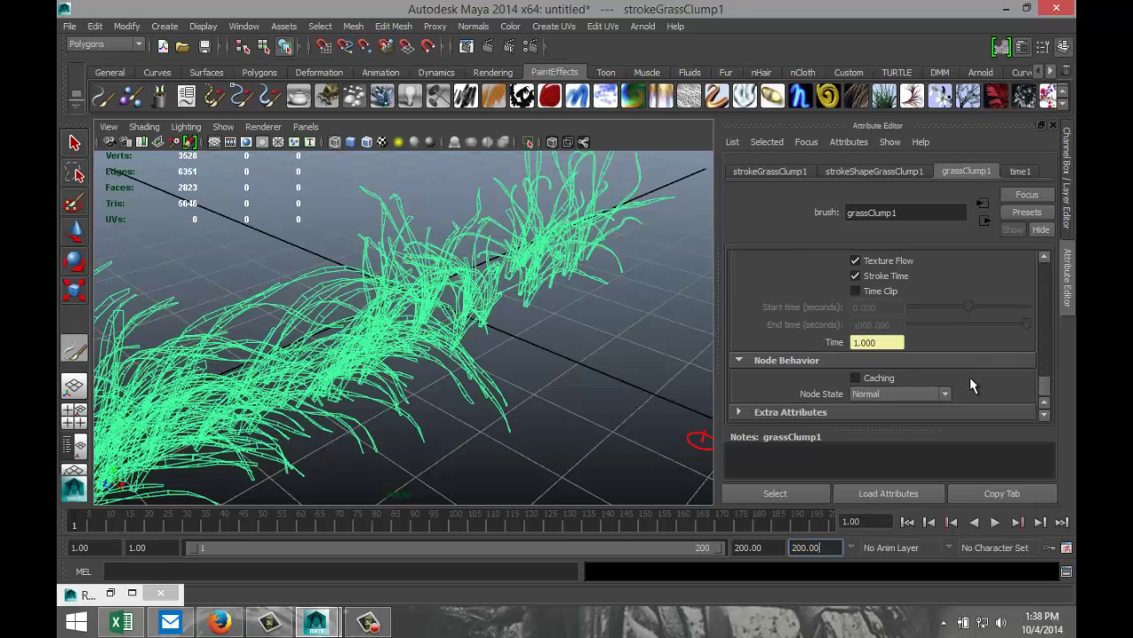
pyautogui.scroll(7, 971, 383)
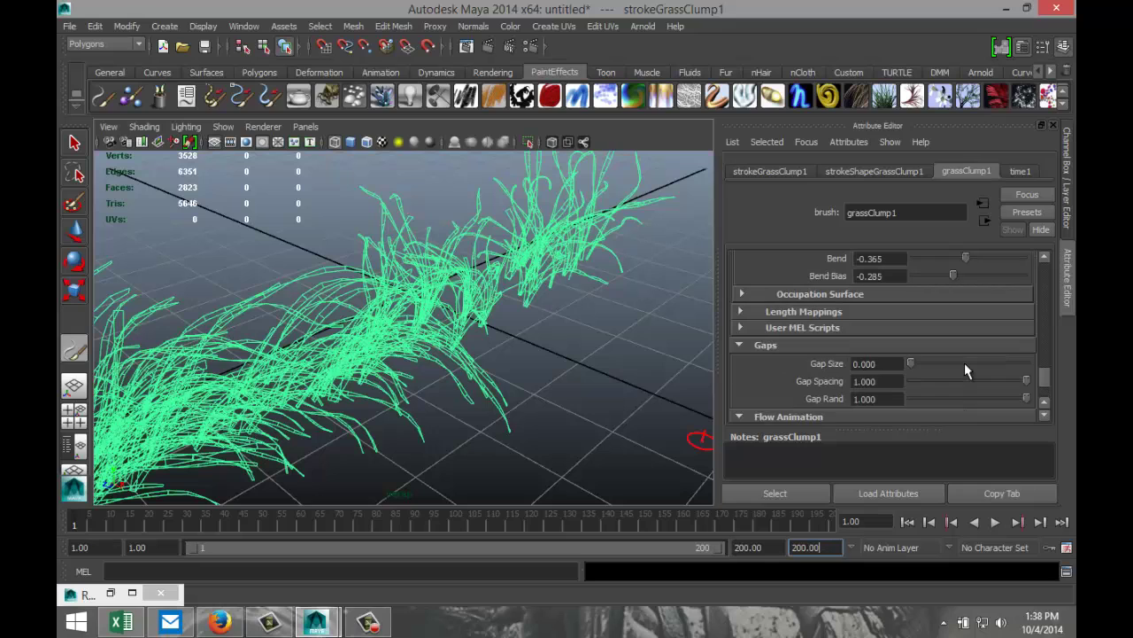
pyautogui.scroll(4, 964, 363)
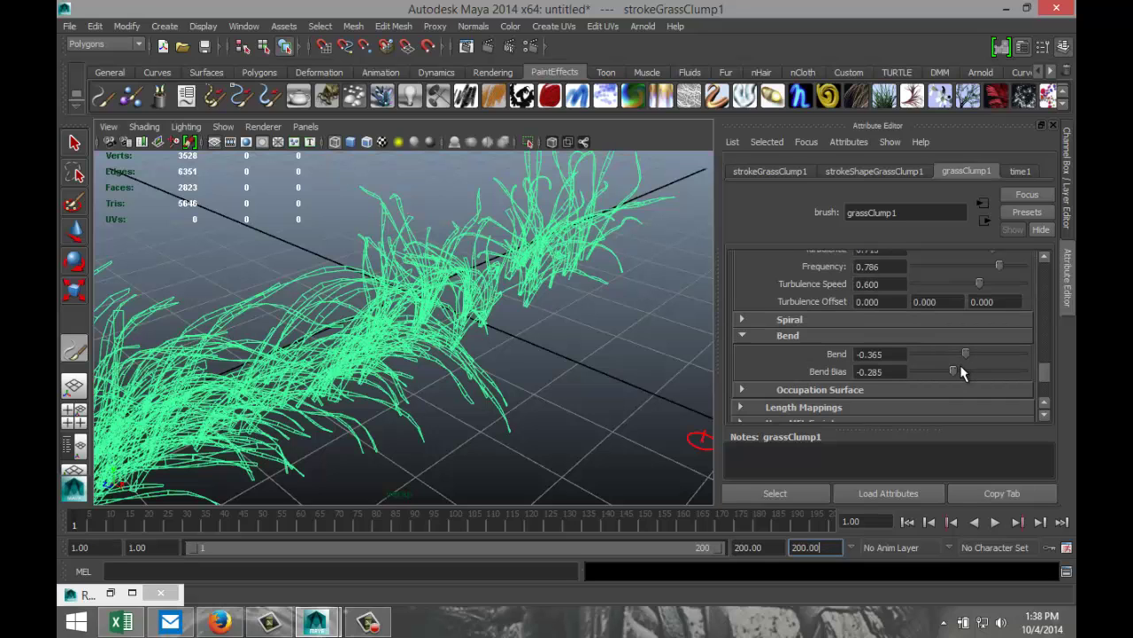
pyautogui.scroll(2, 963, 373)
pyautogui.scroll(6, 963, 374)
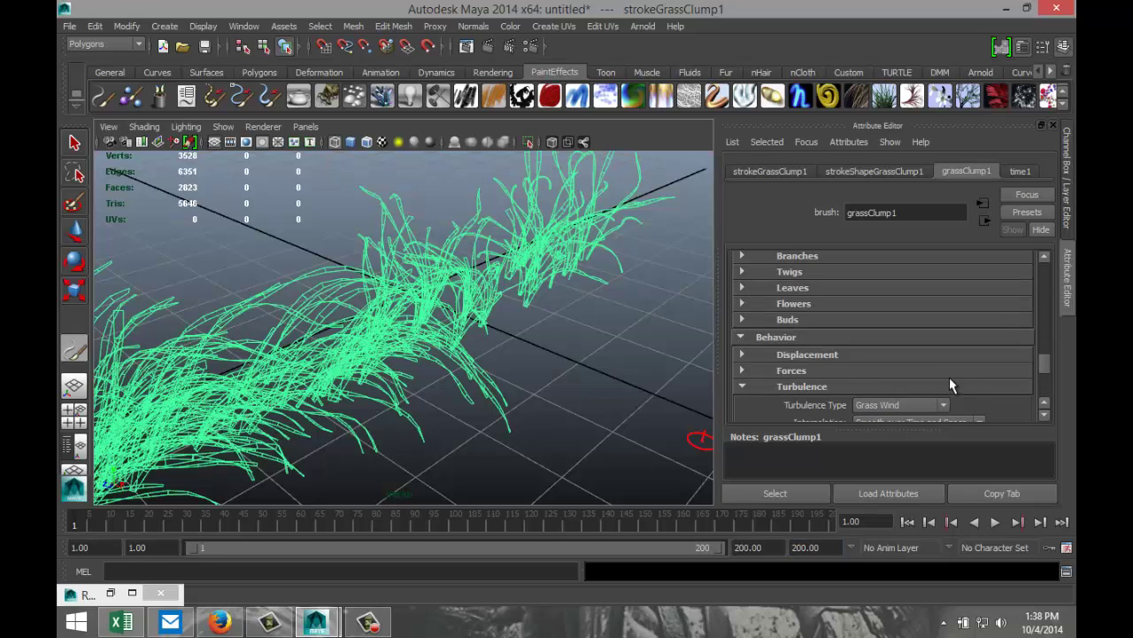
pyautogui.scroll(2, 953, 379)
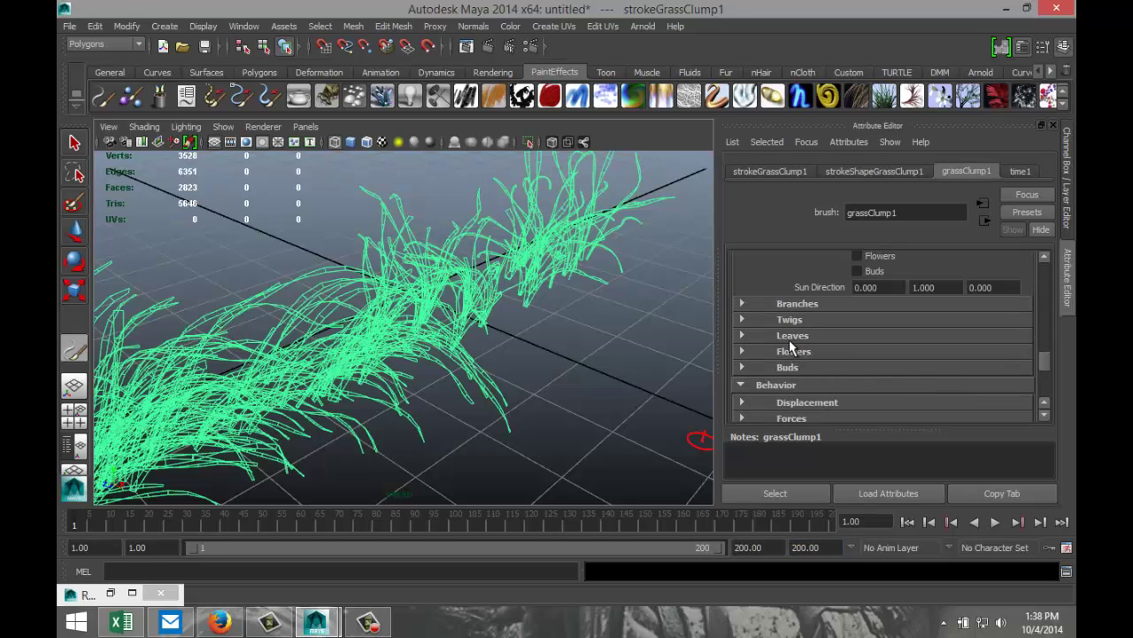
pyautogui.scroll(-8, 893, 352)
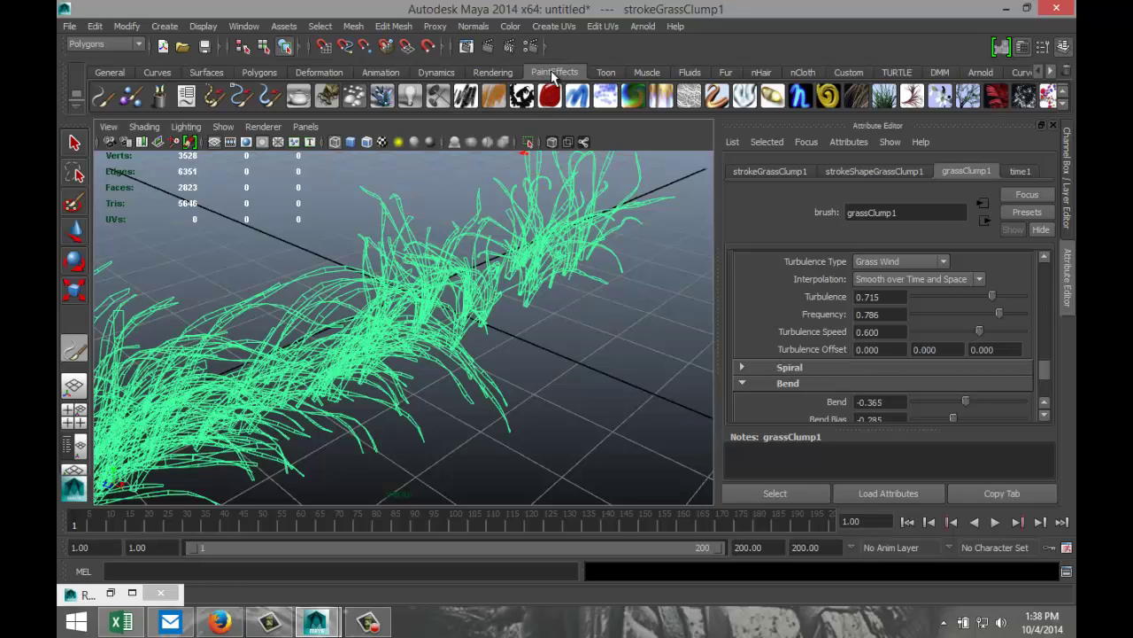
# - Select the Grass Clump brush on the PaintEffects shelf
pyautogui.click(888, 99)
# - Drop the grass turbulence almost to zero and preview the calmer animation
pyautogui.scroll(2, 784, 342)
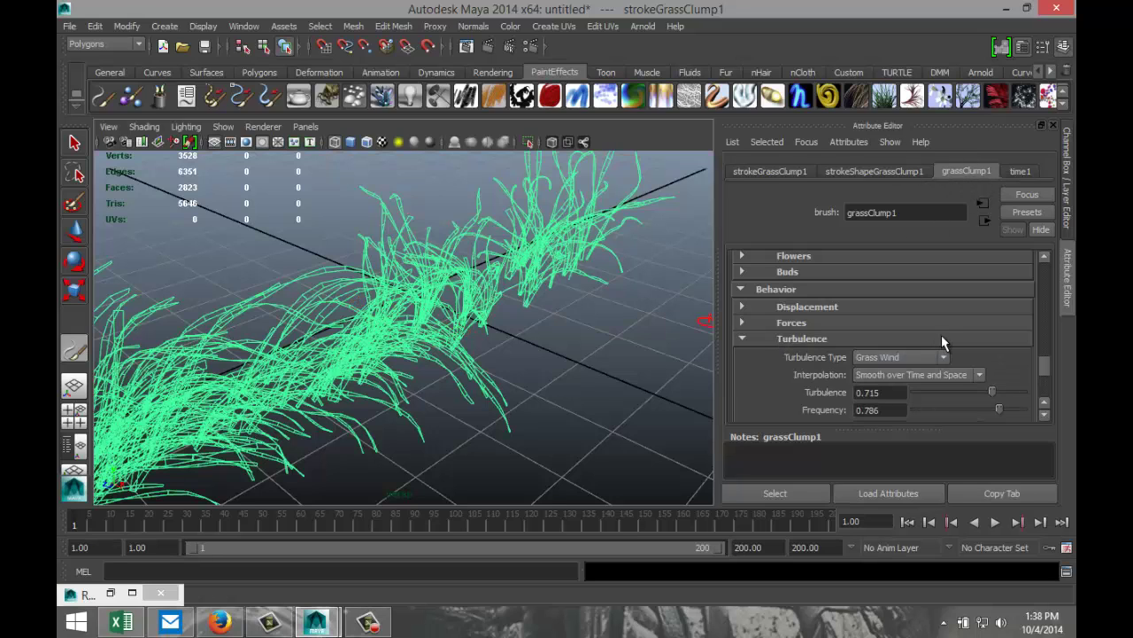
pyautogui.scroll(1, 943, 343)
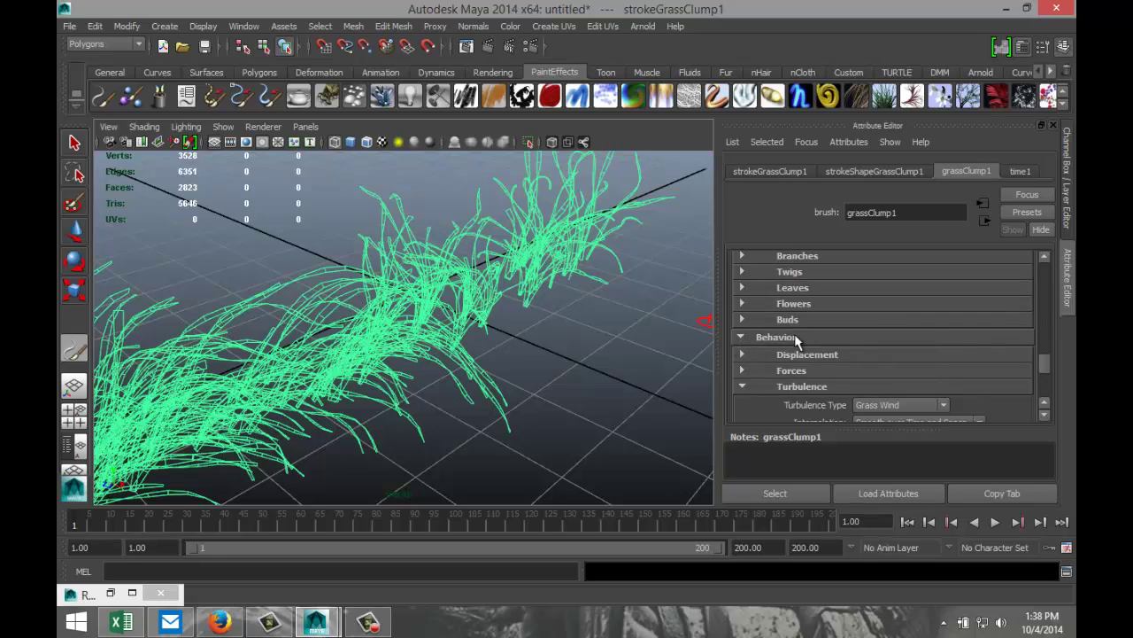
pyautogui.scroll(-2, 868, 347)
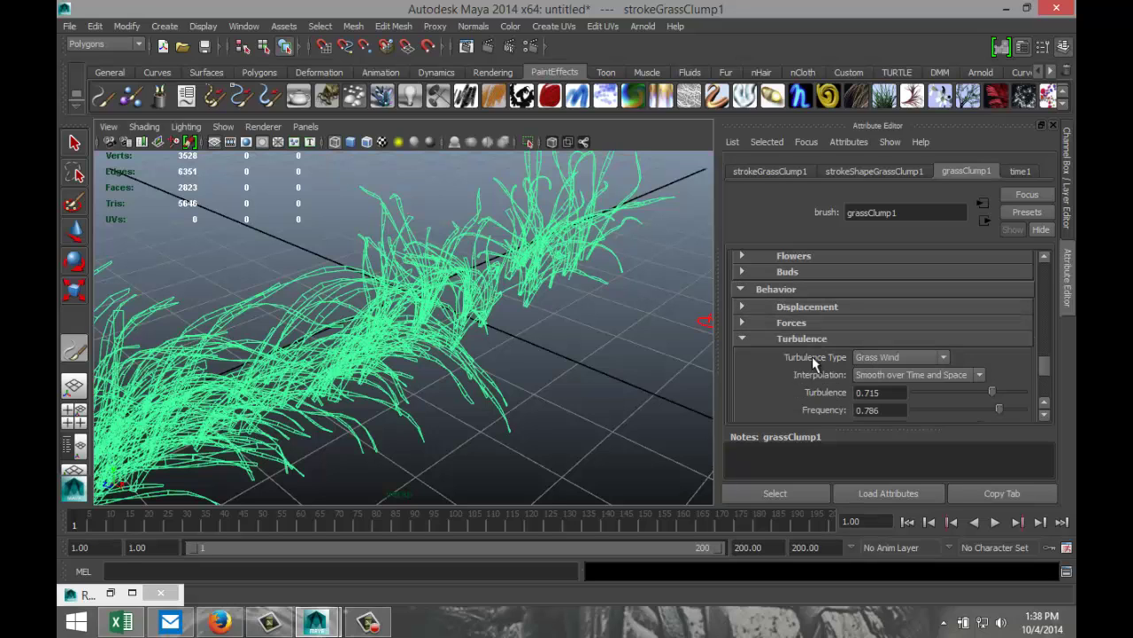
pyautogui.scroll(-2, 877, 370)
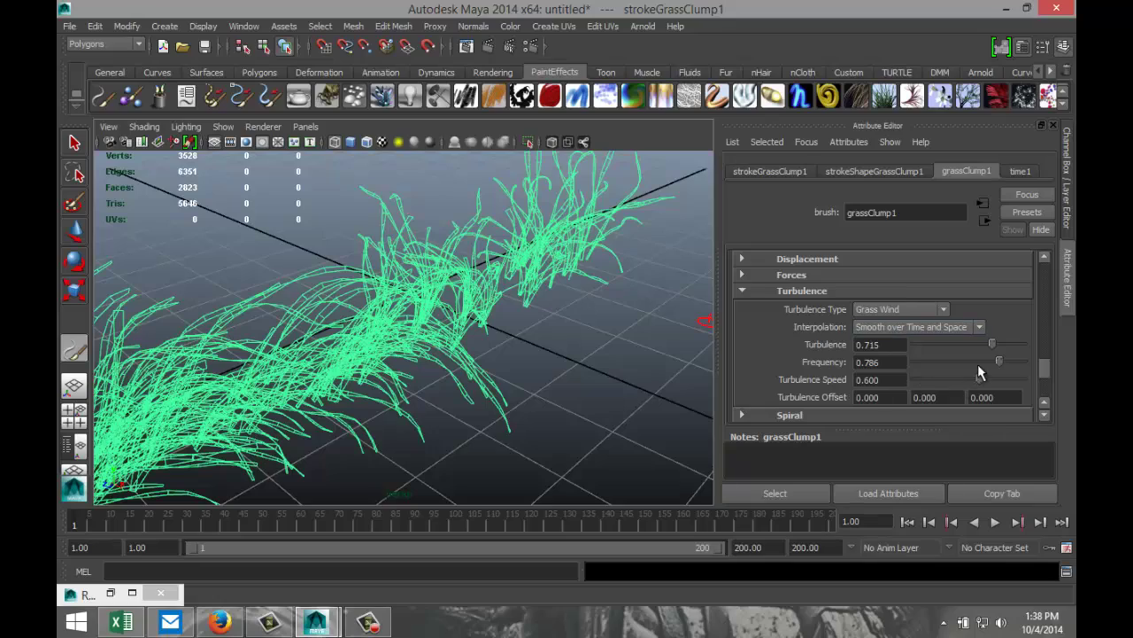
pyautogui.moveTo(991, 344); pyautogui.dragTo(915, 344)
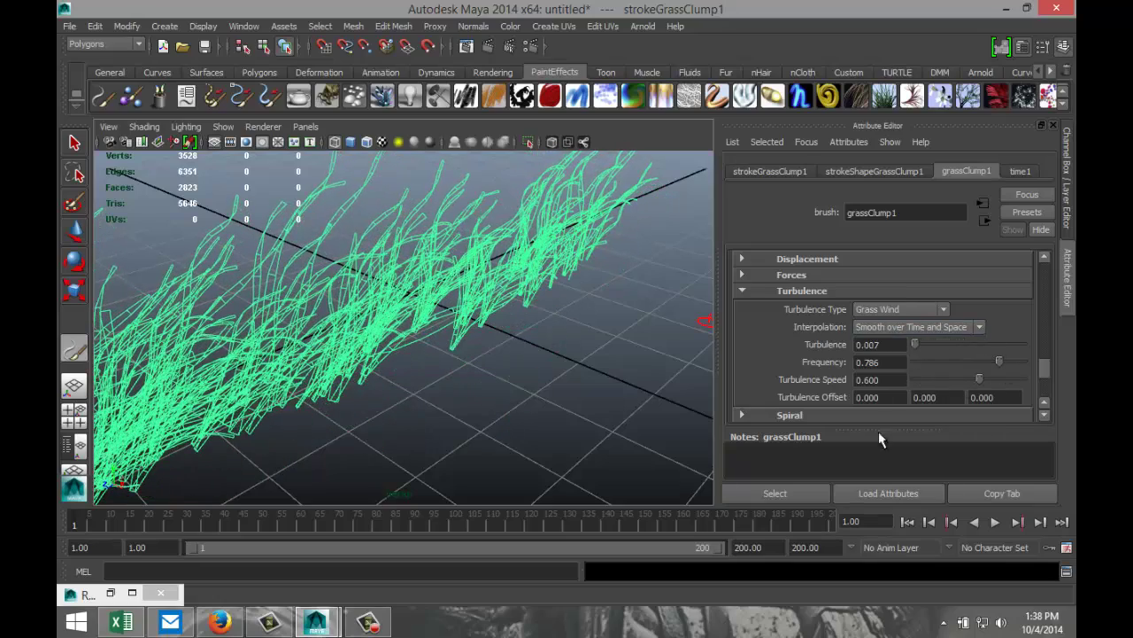
pyautogui.click(995, 521)
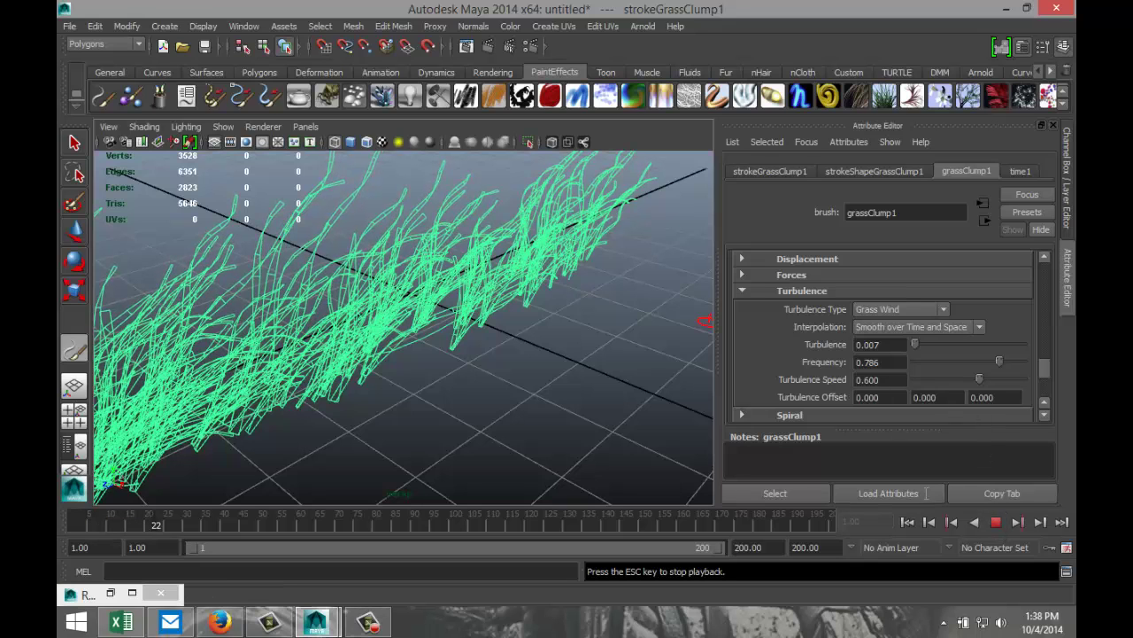
pyautogui.click(997, 522)
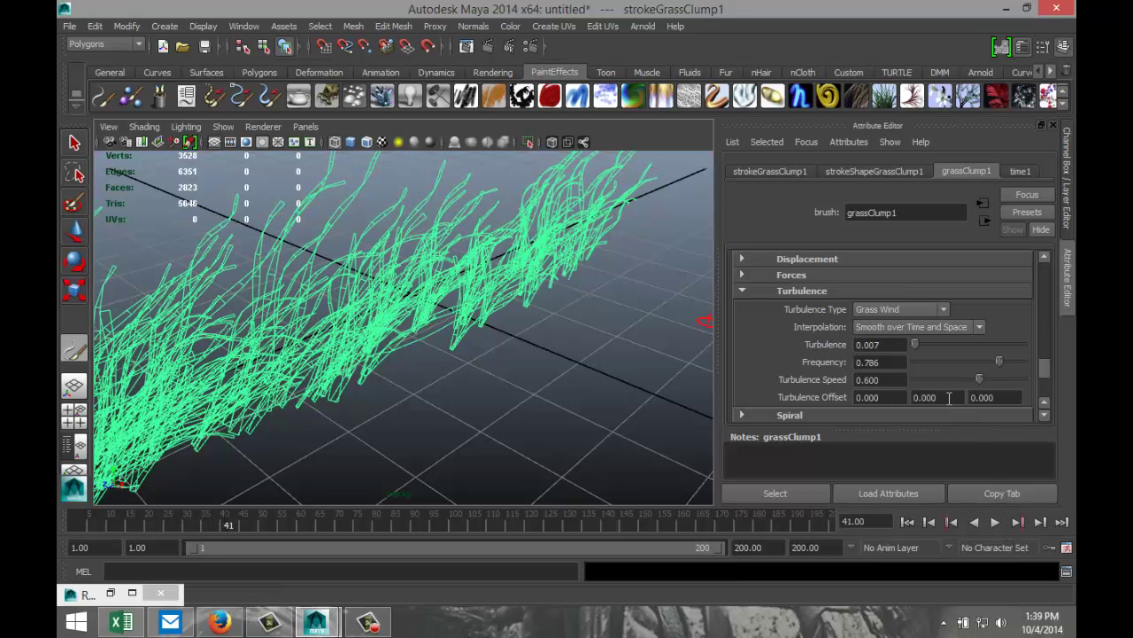
# - Push turbulence to 1.000 and lower the frequency to 0.613 while the animation plays
pyautogui.moveTo(917, 345); pyautogui.dragTo(1054, 354)
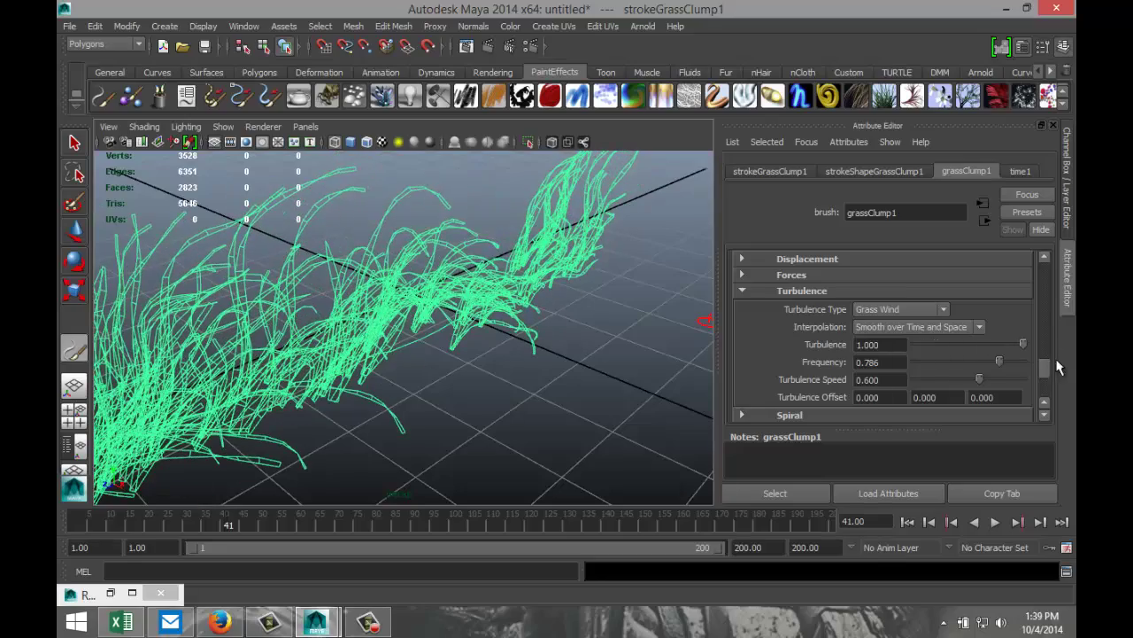
pyautogui.click(996, 522)
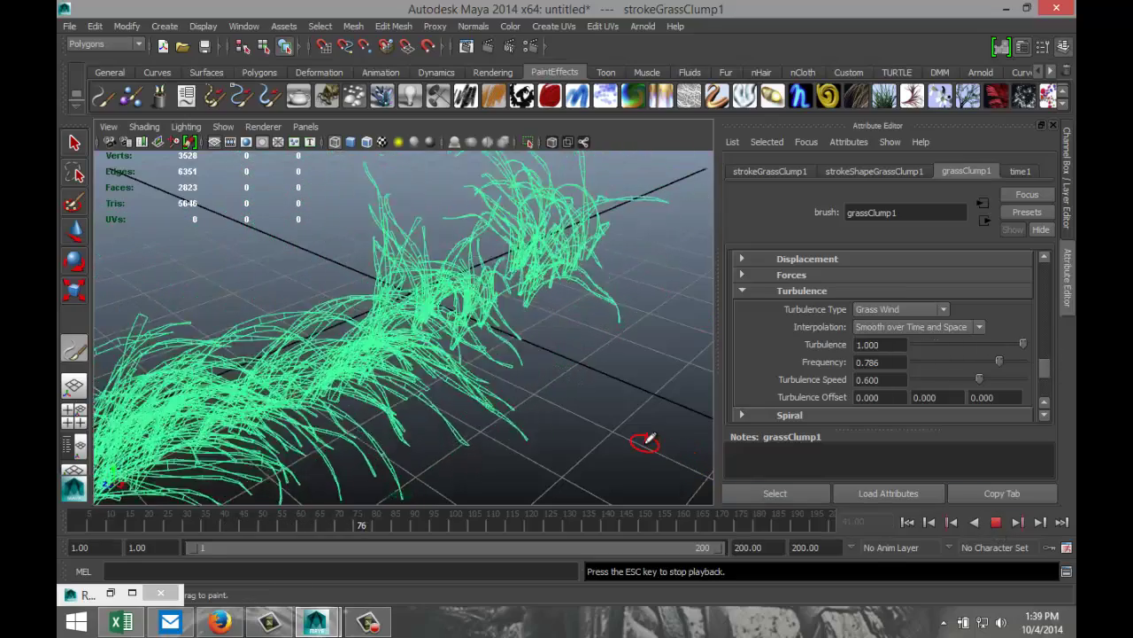
pyautogui.moveTo(999, 362); pyautogui.dragTo(956, 381)
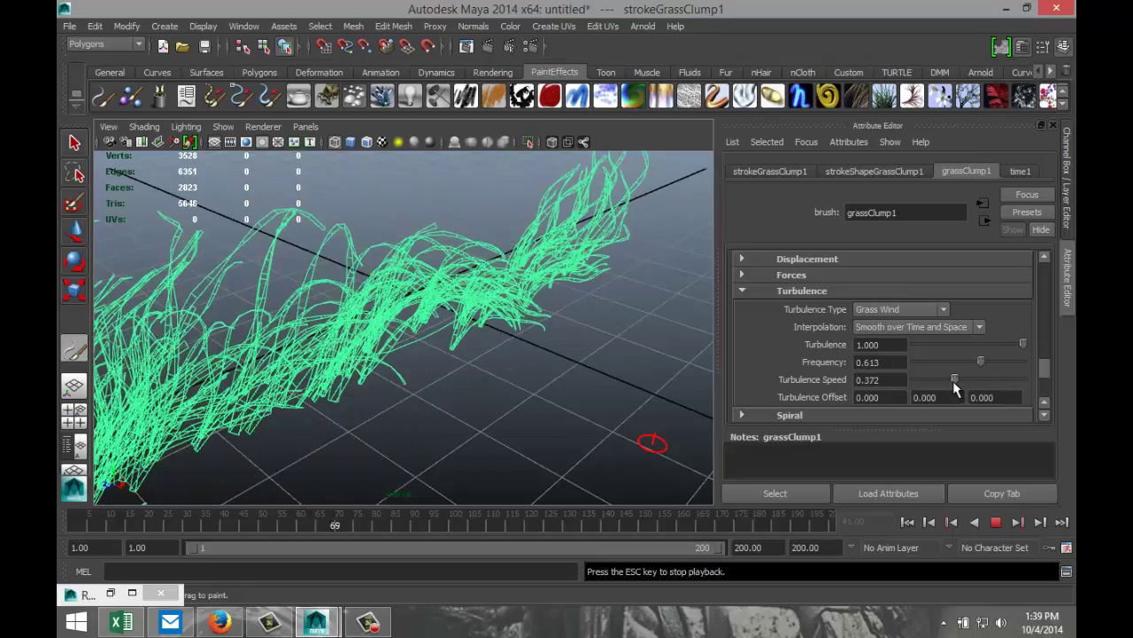
pyautogui.scroll(-5, 874, 376)
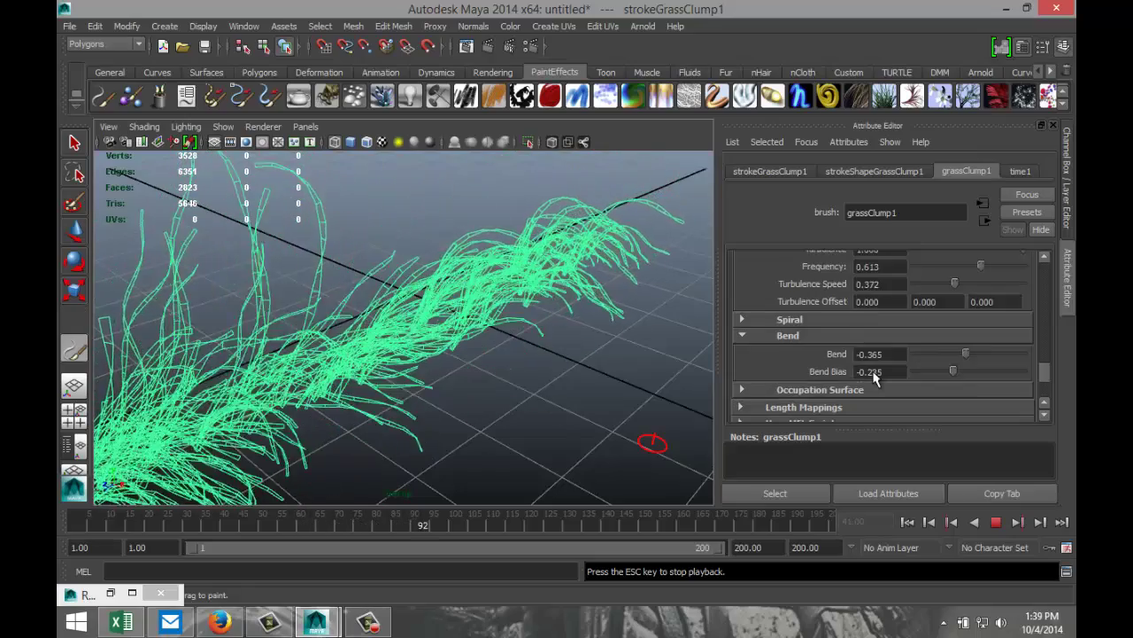